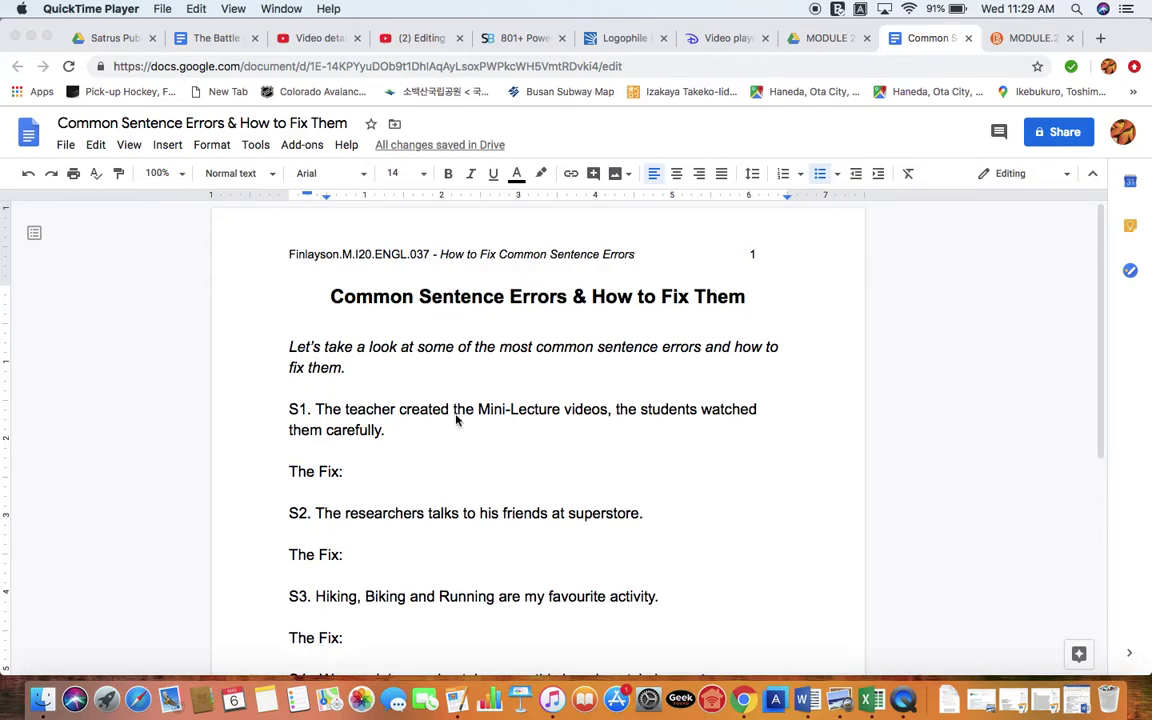
Select 'videos, the' in S1 and post the comment '-0.25: [c/s]: comma-splice.'.
{"action": "scroll", "coordinate": [456, 420], "scroll_direction": "down", "scroll_amount": 6}
{"action": "scroll", "coordinate": [456, 420], "scroll_direction": "up", "scroll_amount": 5}
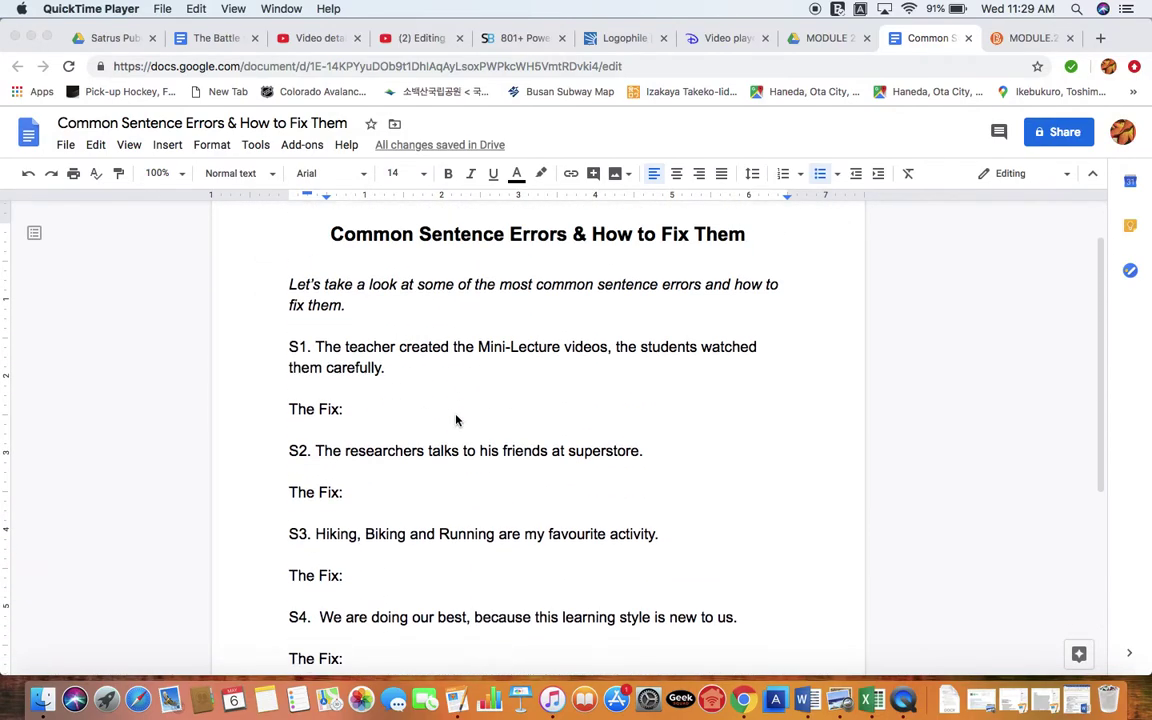
{"action": "scroll", "coordinate": [456, 420], "scroll_direction": "up", "scroll_amount": 1}
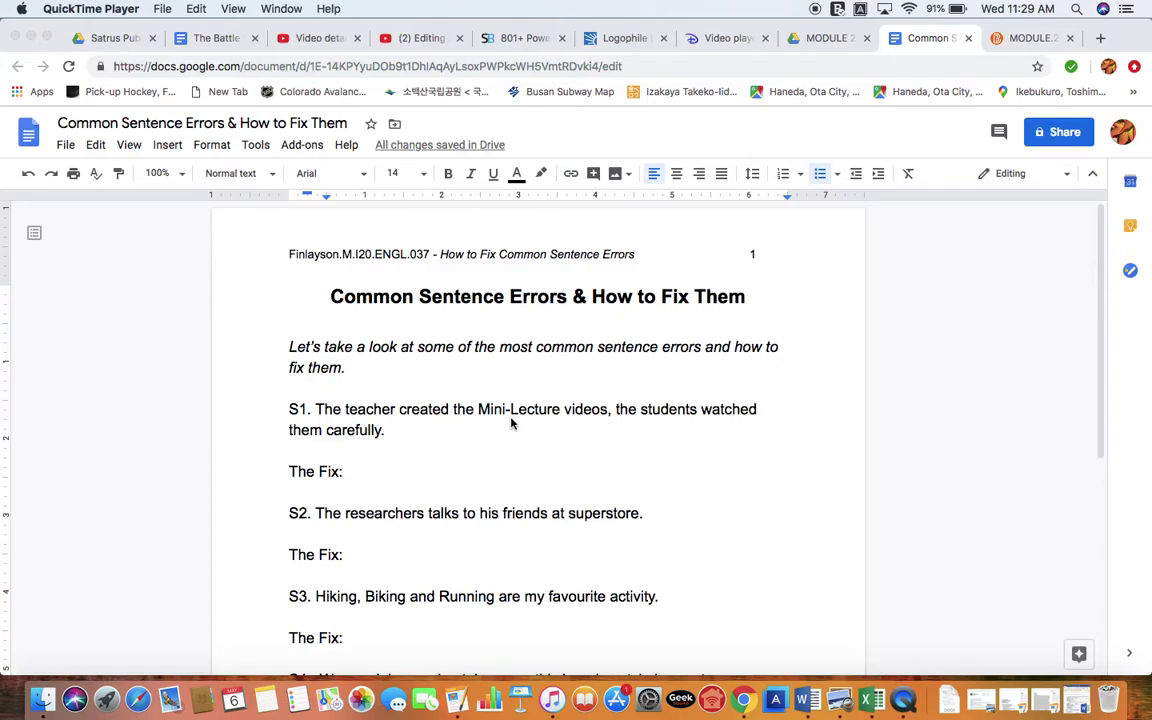
{"action": "left_click", "coordinate": [636, 410]}
{"action": "left_click_drag", "start_coordinate": [636, 410], "coordinate": [562, 408]}
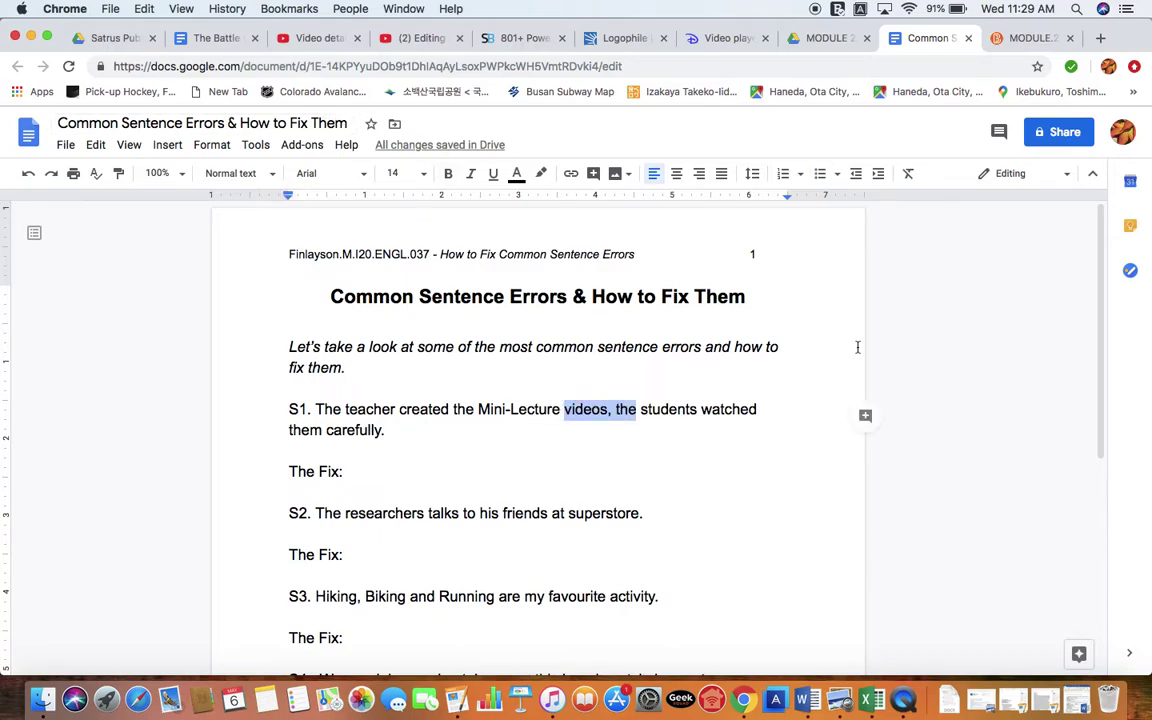
{"action": "left_click", "coordinate": [862, 418]}
{"action": "type", "text": "-0"}
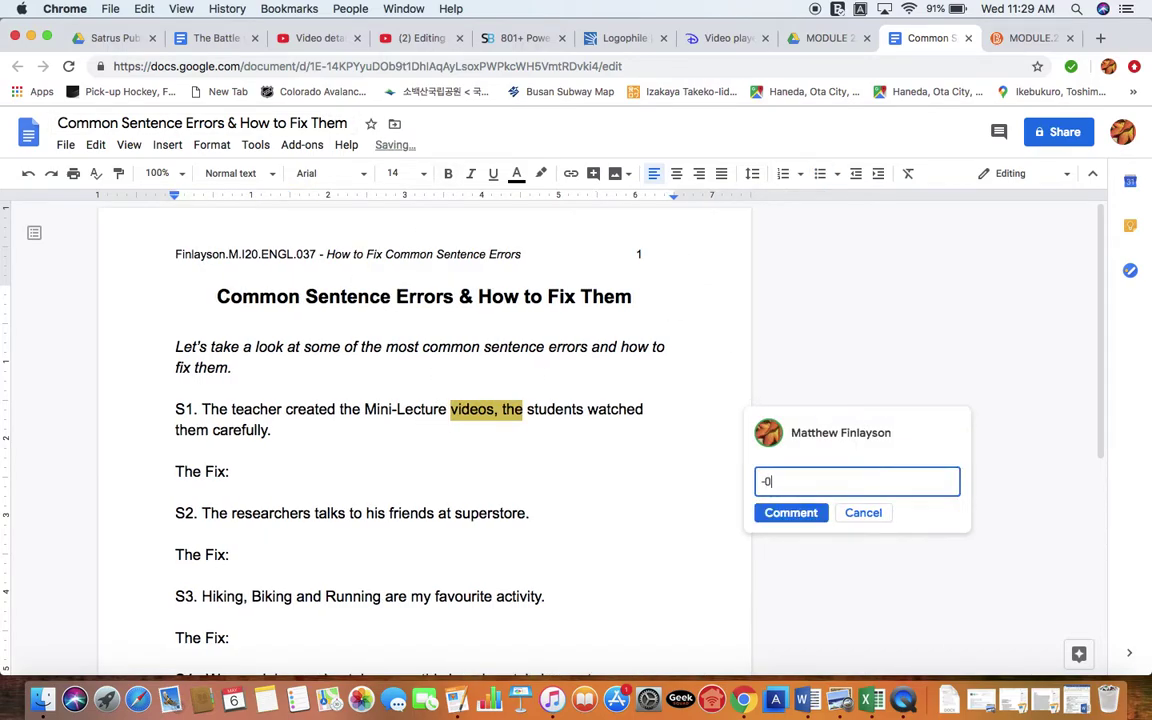
{"action": "type", "text": ".25: ["}
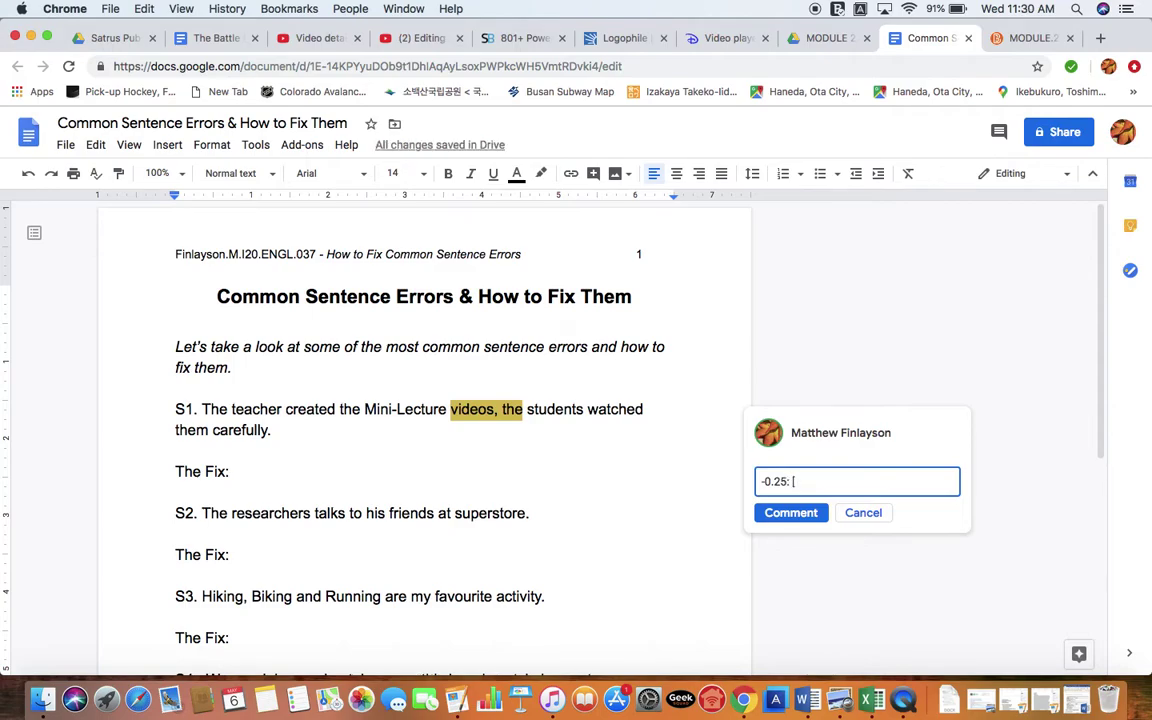
{"action": "type", "text": "c/s]: comma-splice."}
{"action": "left_click", "coordinate": [790, 512]}
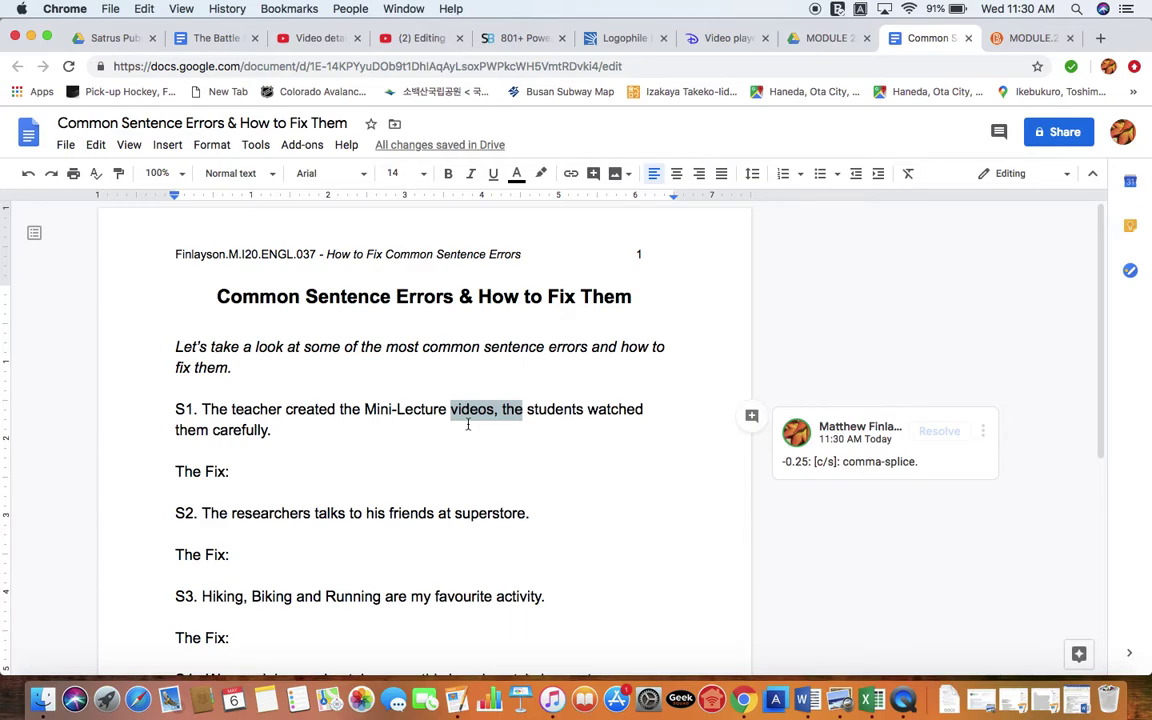
Write S1's fix: 'The teacher created the Mini-Lecture videos, and students watched them carefully.'.
{"action": "left_click", "coordinate": [267, 470]}
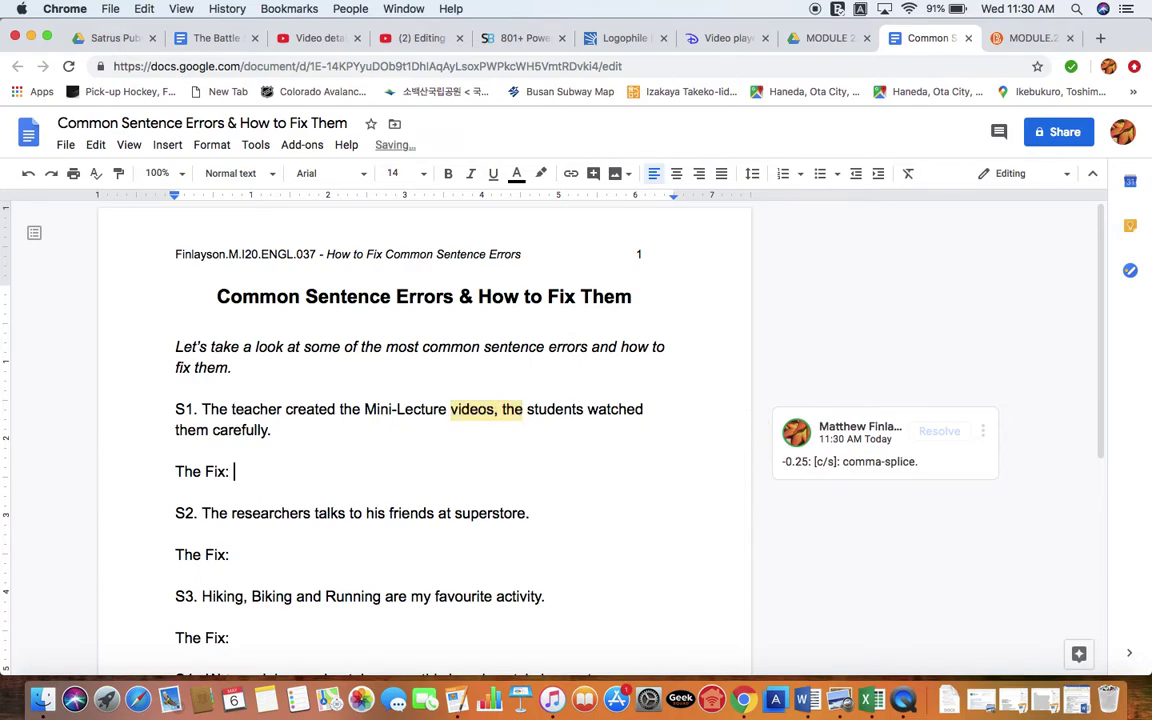
{"action": "type", "text": "The teacher created"}
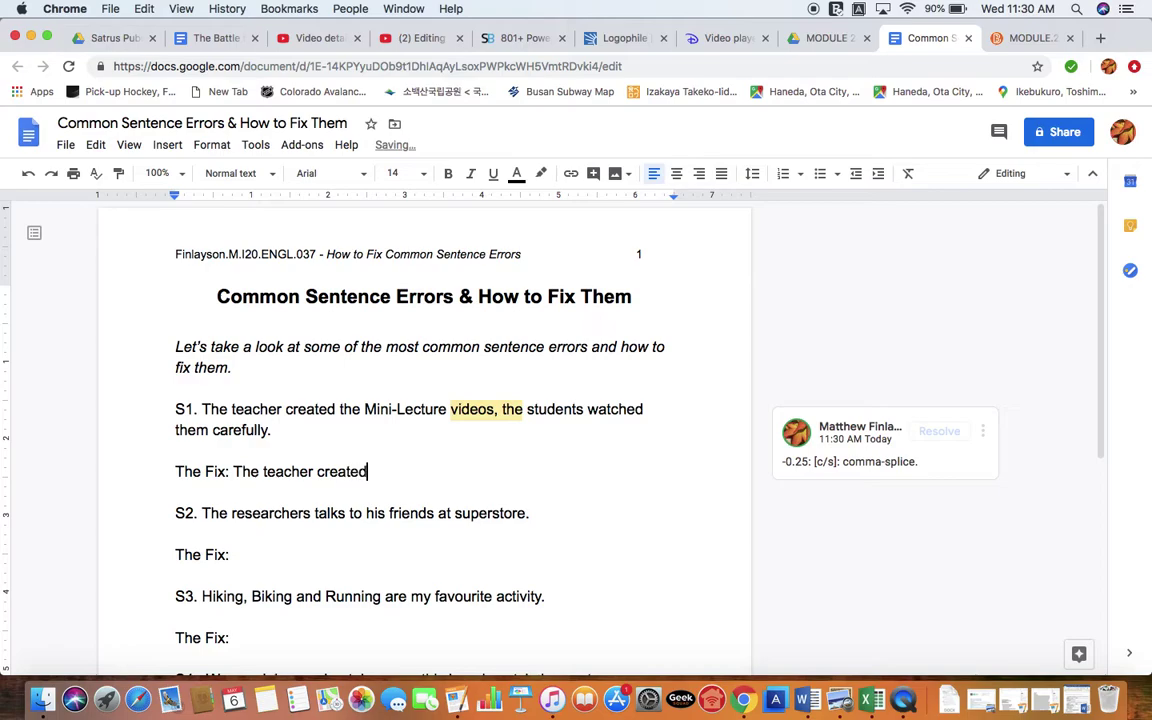
{"action": "type", "text": " the Mini-Lecture "}
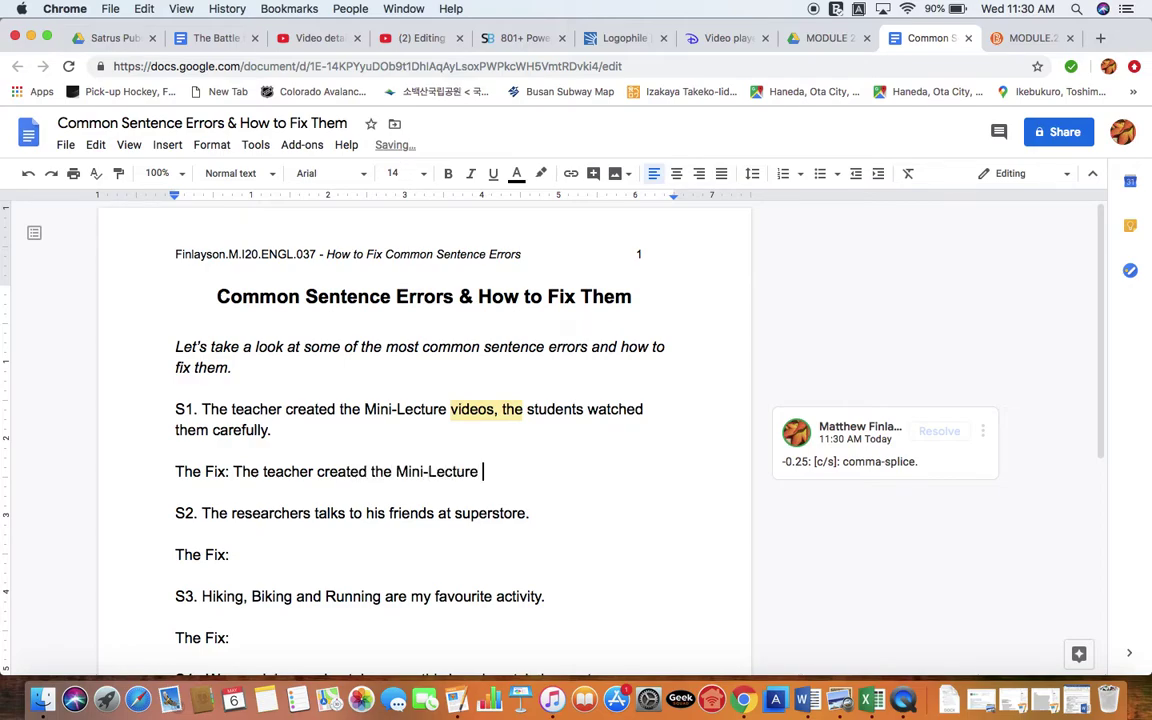
{"action": "type", "text": "videos. The"}
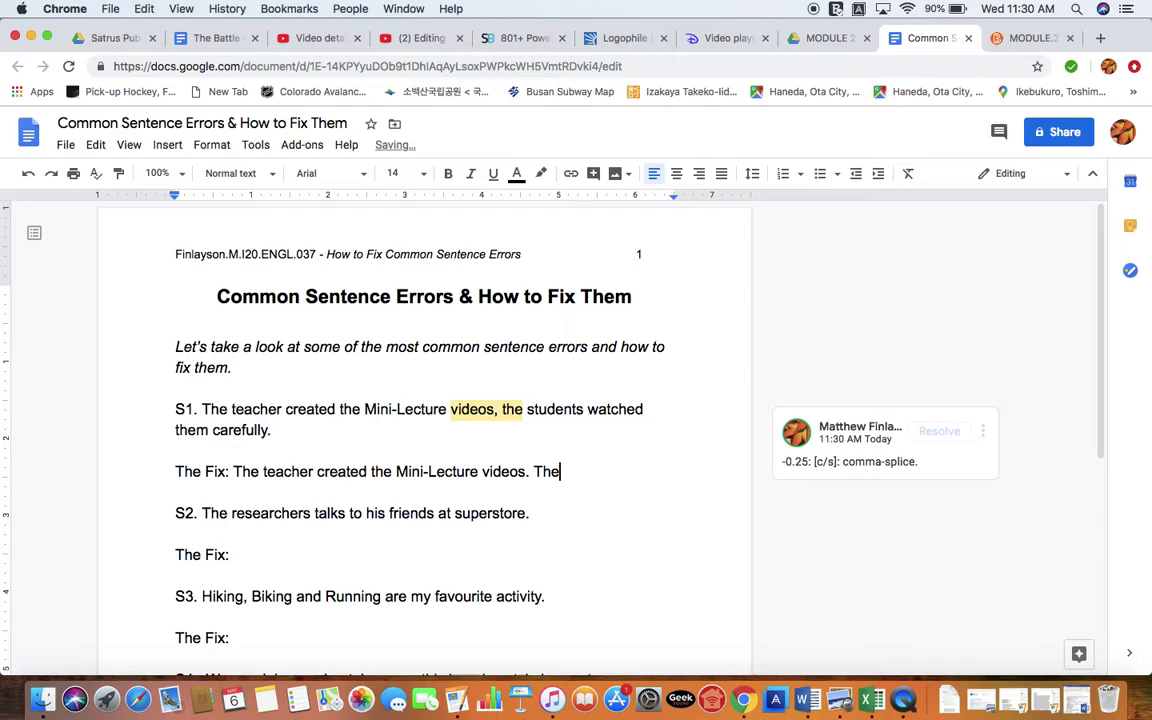
{"action": "key", "text": "BackSpace"}
{"action": "key", "text": "BackSpace"}
{"action": "key", "text": "BackSpace"}
{"action": "key", "text": "BackSpace"}
{"action": "key", "text": "BackSpace"}
{"action": "type", "text": ", and "}
{"action": "type", "text": "the"}
{"action": "key", "text": "BackSpace"}
{"action": "key", "text": "BackSpace"}
{"action": "key", "text": "BackSpace"}
{"action": "key", "text": "BackSpace"}
{"action": "key", "text": "BackSpace"}
{"action": "key", "text": "BackSpace"}
{"action": "key", "text": "BackSpace"}
{"action": "key", "text": "BackSpace"}
{"action": "key", "text": "BackSpace"}
{"action": "type", "text": ";"}
{"action": "key", "text": "BackSpace"}
{"action": "key", "text": "BackSpace"}
{"action": "type", "text": ", and students"}
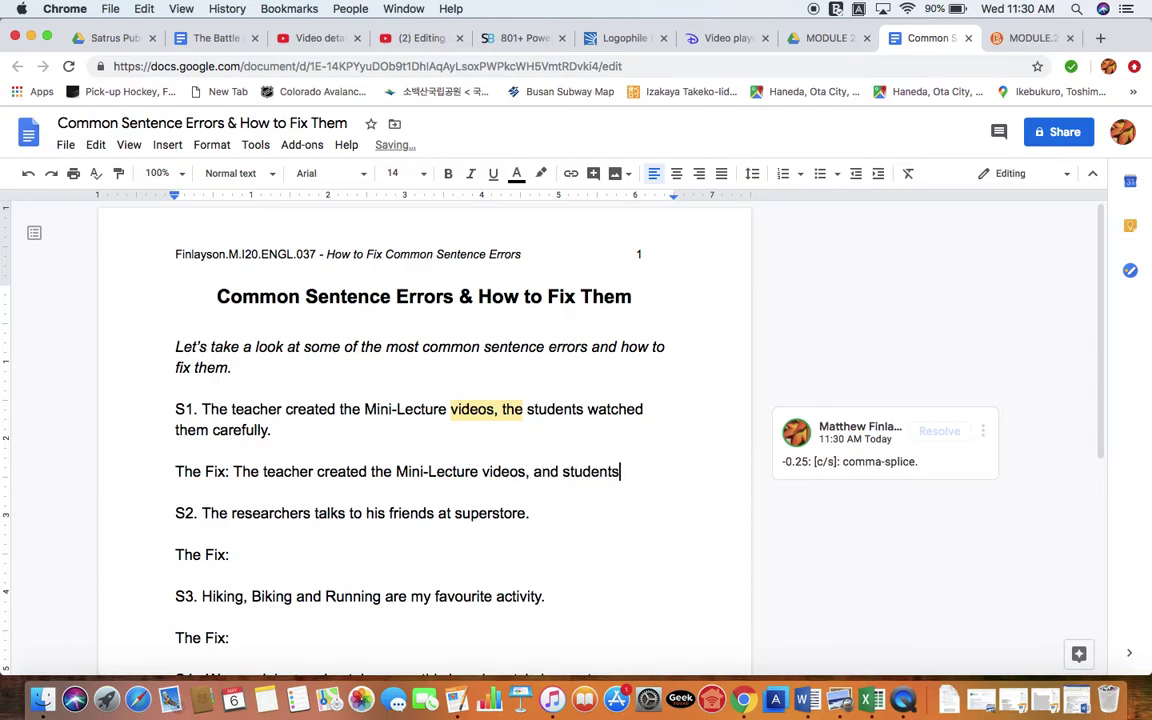
{"action": "type", "text": " watched t"}
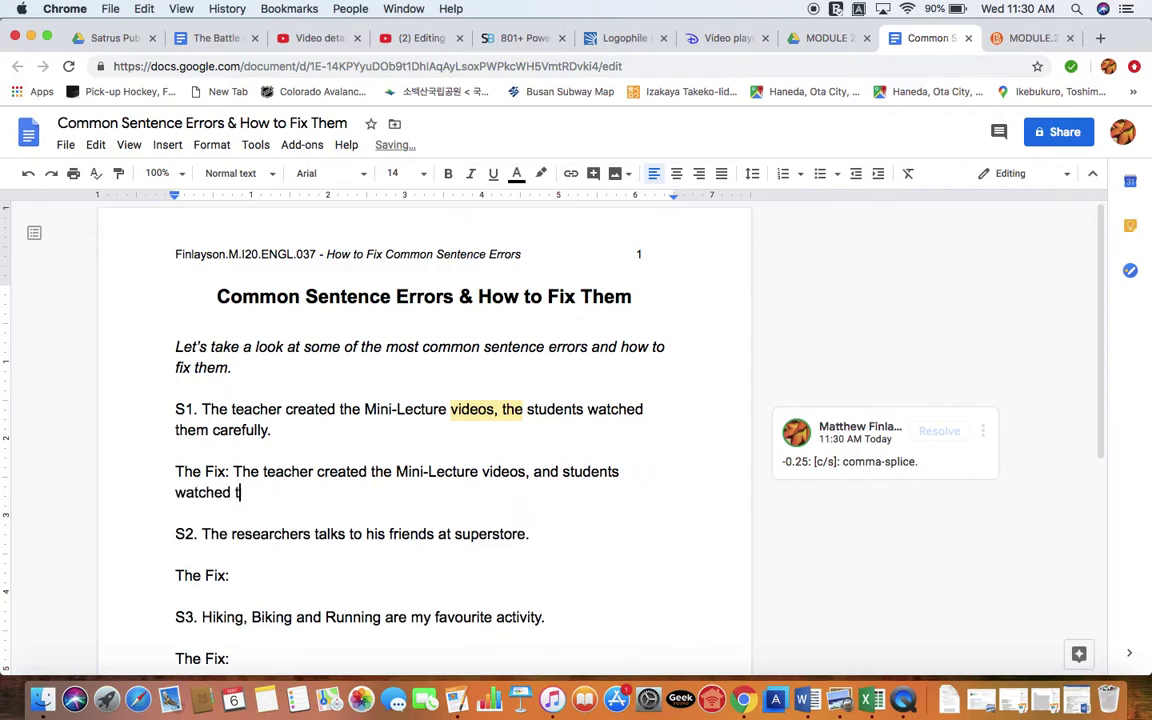
{"action": "type", "text": "hem carefully."}
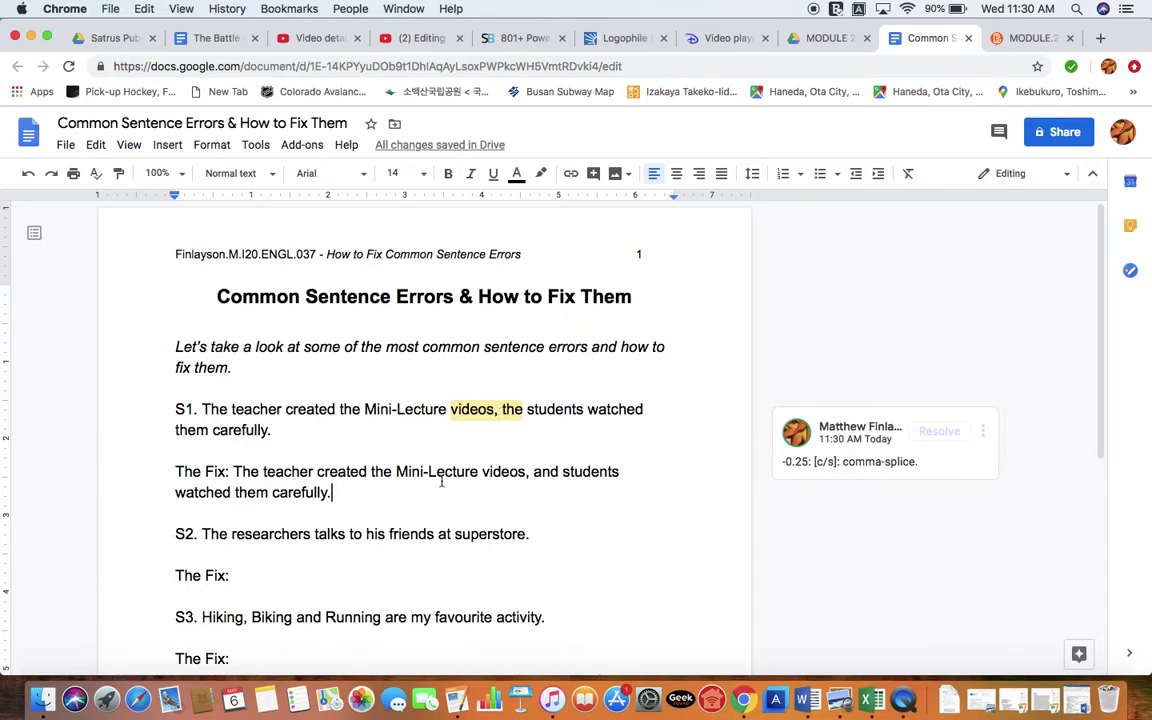
Post a '-0.25: [Sub-v]' subject-verb disagreement comment on 'researchers talks' in S2.
{"action": "left_click", "coordinate": [265, 582]}
{"action": "scroll", "coordinate": [265, 584], "scroll_direction": "down", "scroll_amount": 1}
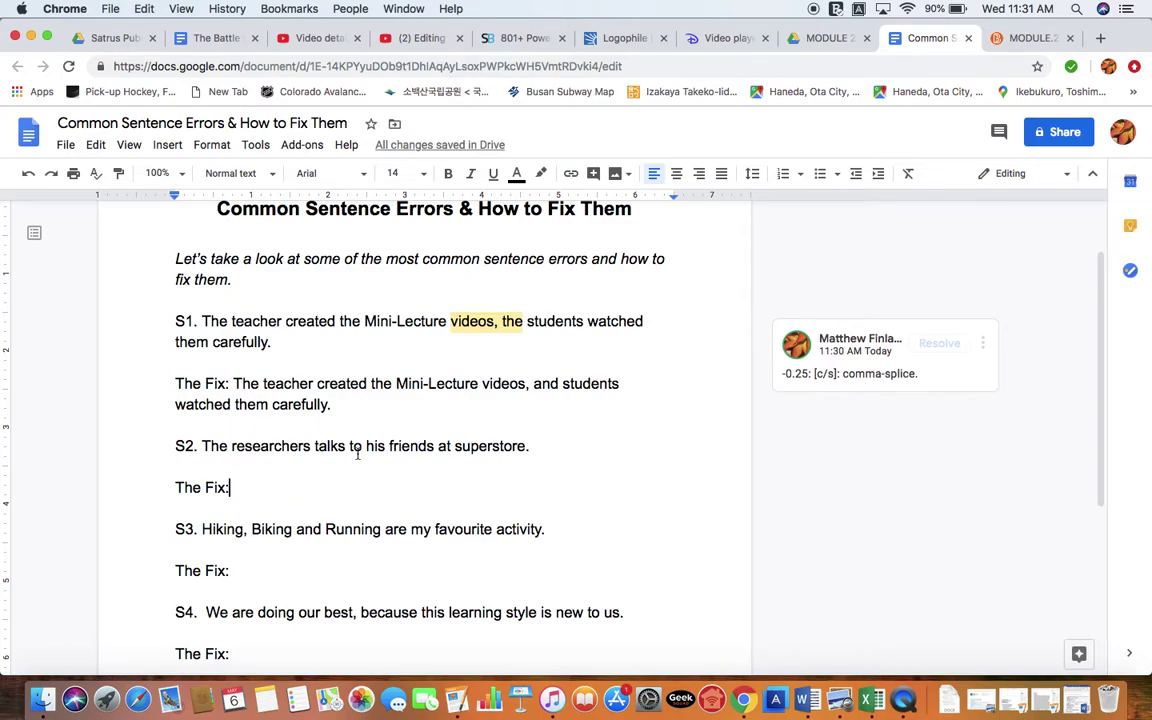
{"action": "left_click_drag", "start_coordinate": [346, 446], "coordinate": [231, 445]}
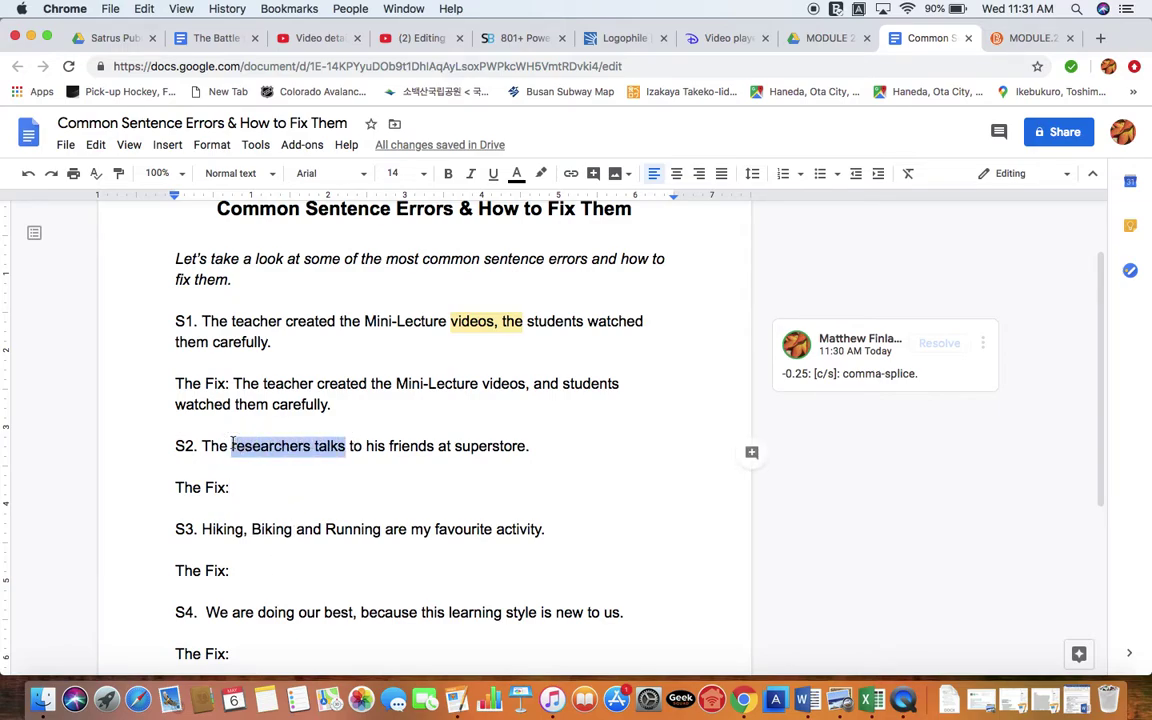
{"action": "left_click", "coordinate": [752, 452]}
{"action": "type", "text": "-0"}
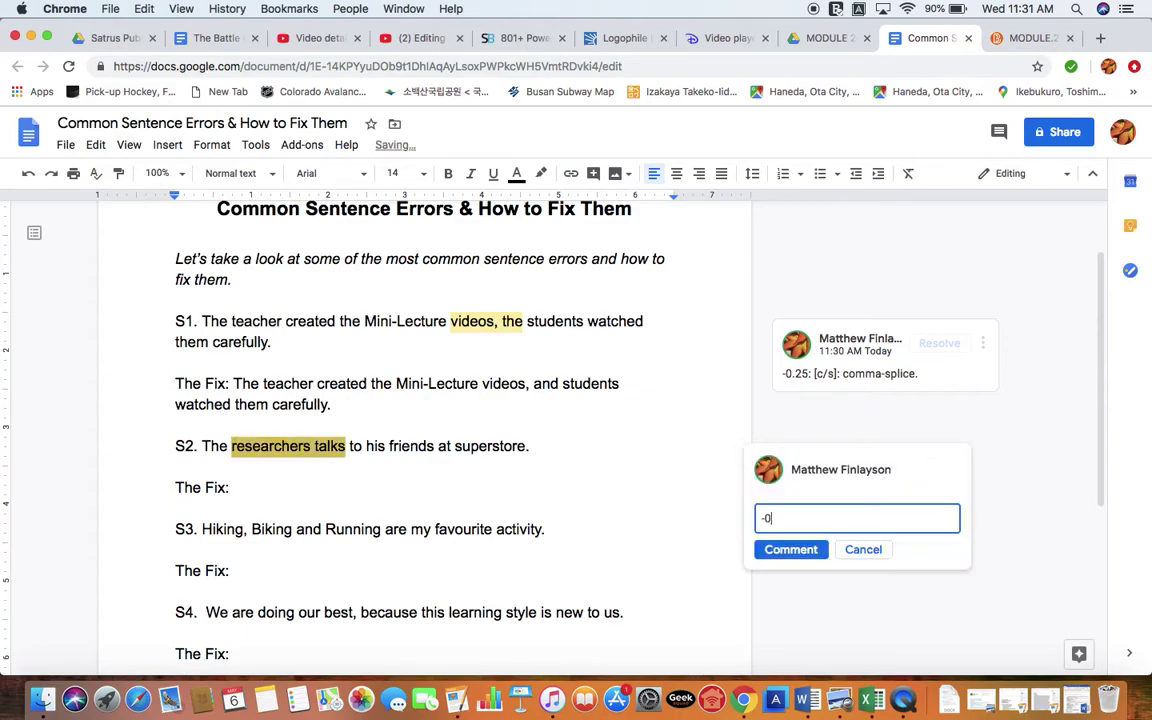
{"action": "type", "text": ".25: "}
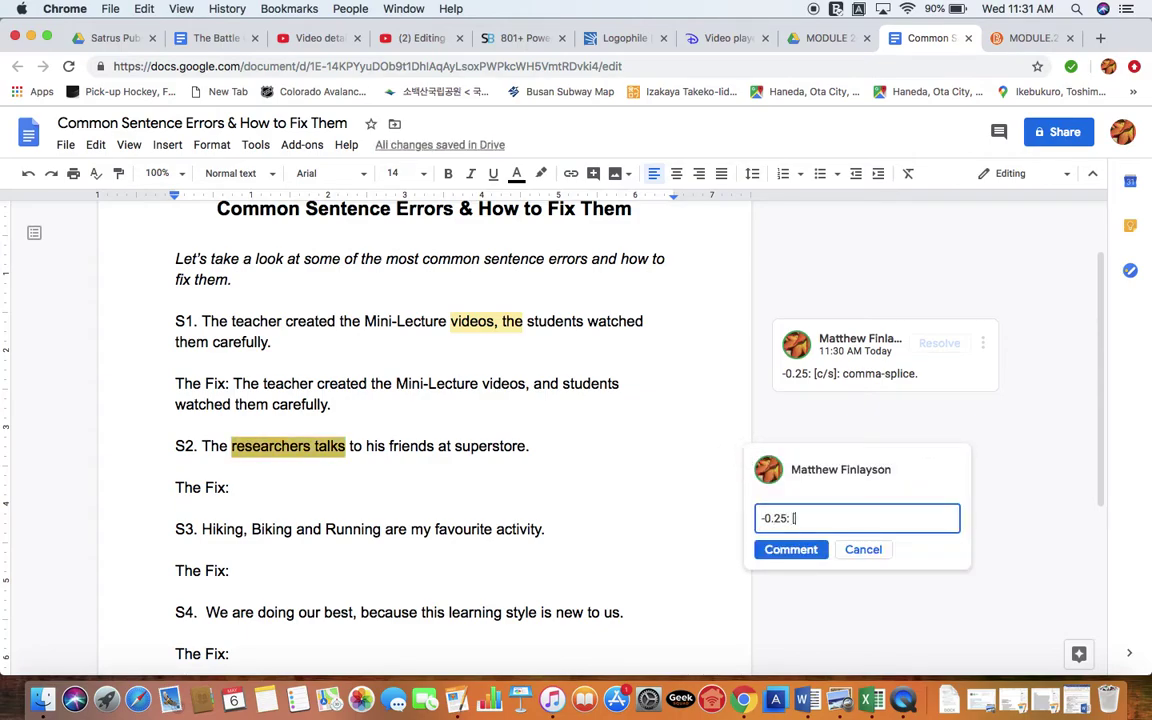
{"action": "type", "text": "[Sub-v]: sub"}
{"action": "key", "text": "BackSpace"}
{"action": "key", "text": "BackSpace"}
{"action": "key", "text": "BackSpace"}
{"action": "type", "text": "the subk"}
{"action": "type", "text": "ect and the verb"}
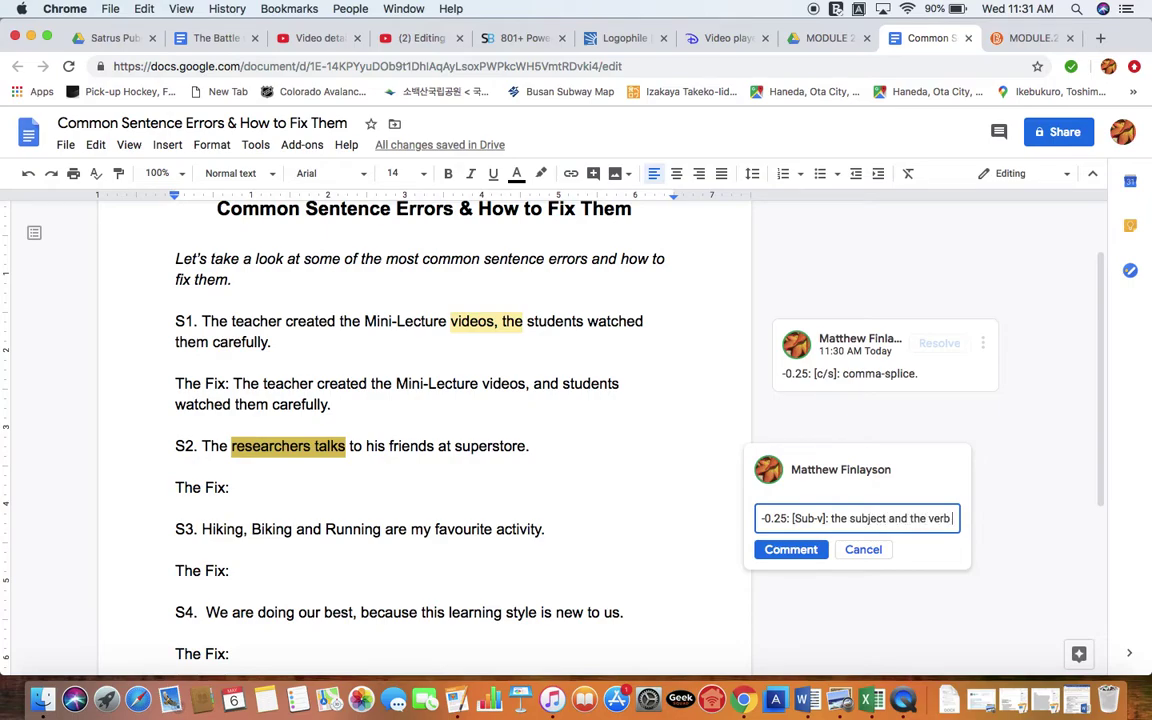
{"action": "type", "text": " do not agree"}
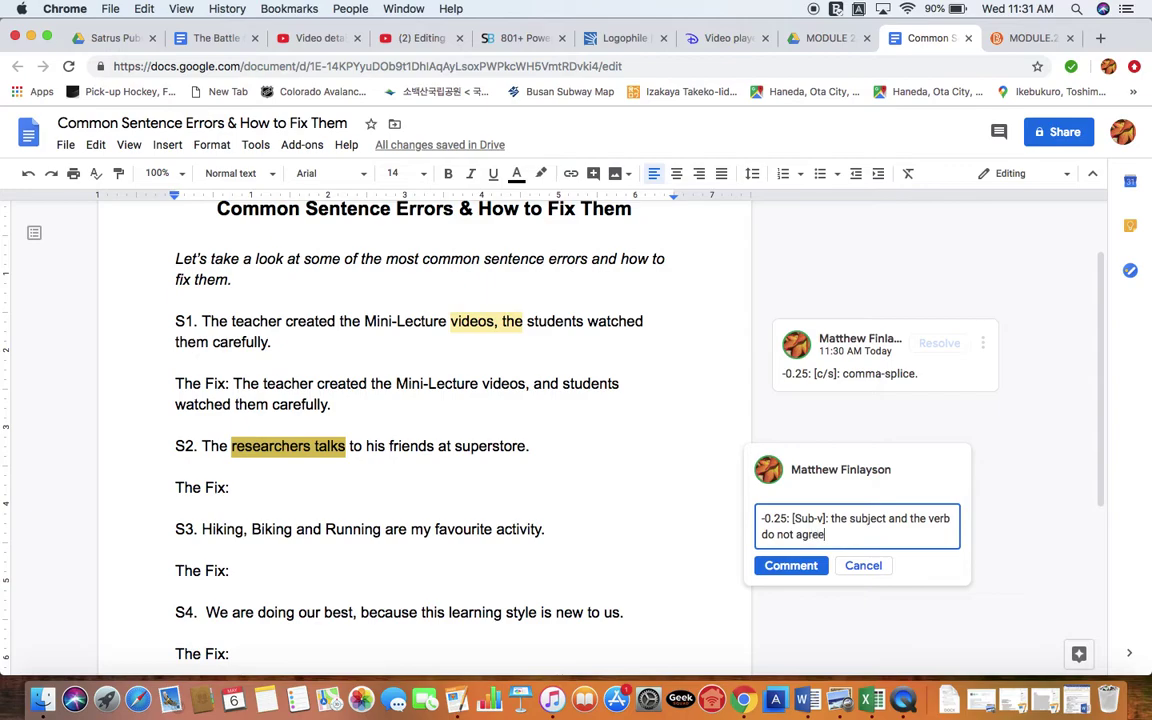
{"action": "type", "text": "."}
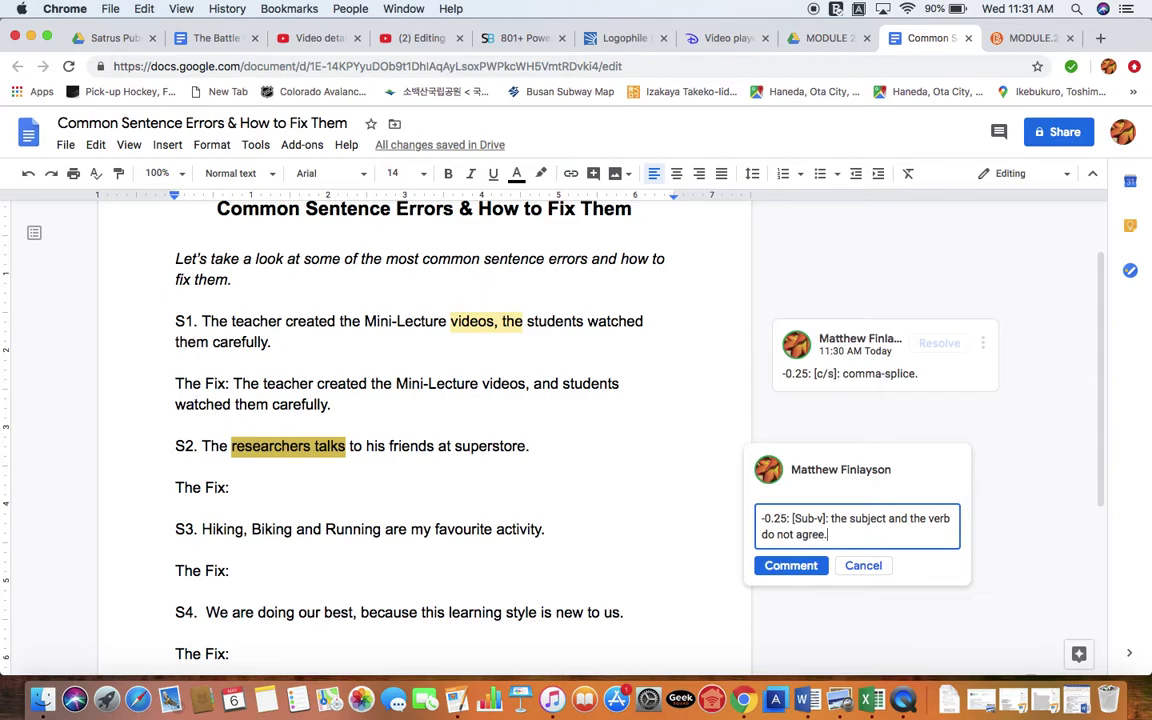
{"action": "left_click", "coordinate": [790, 566]}
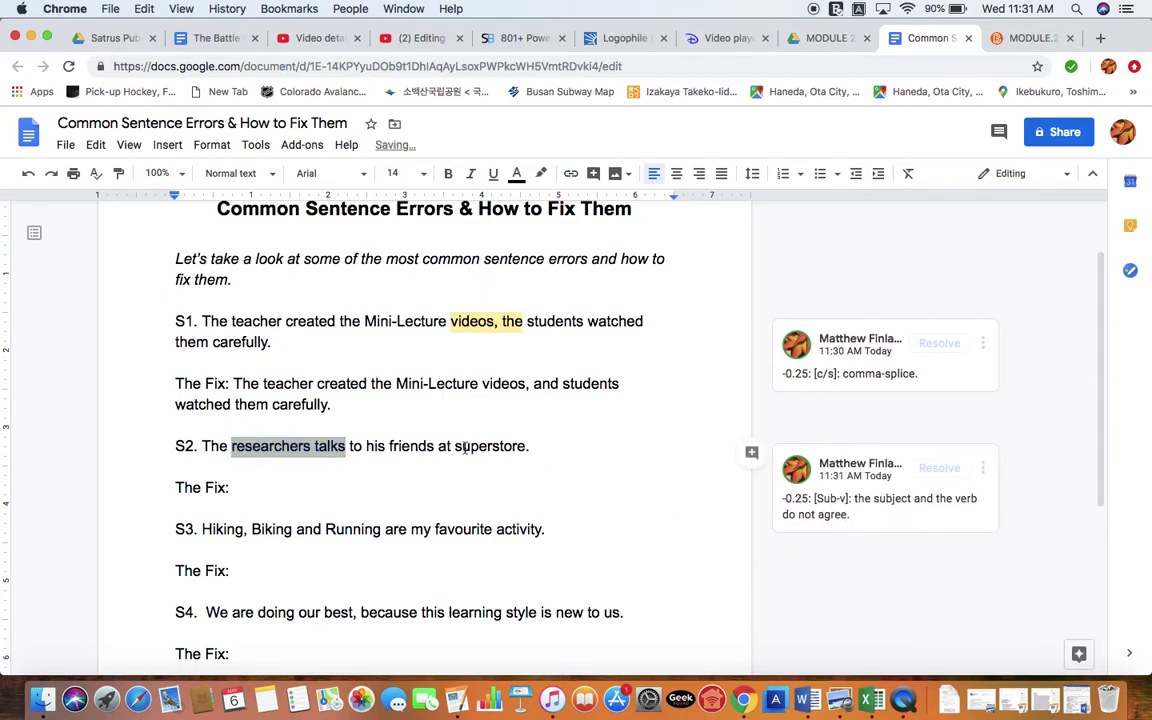
Post the comment '-0.25: [Cap.]' on the lowercase start of 'superstore'.
{"action": "left_click_drag", "start_coordinate": [470, 446], "coordinate": [456, 446]}
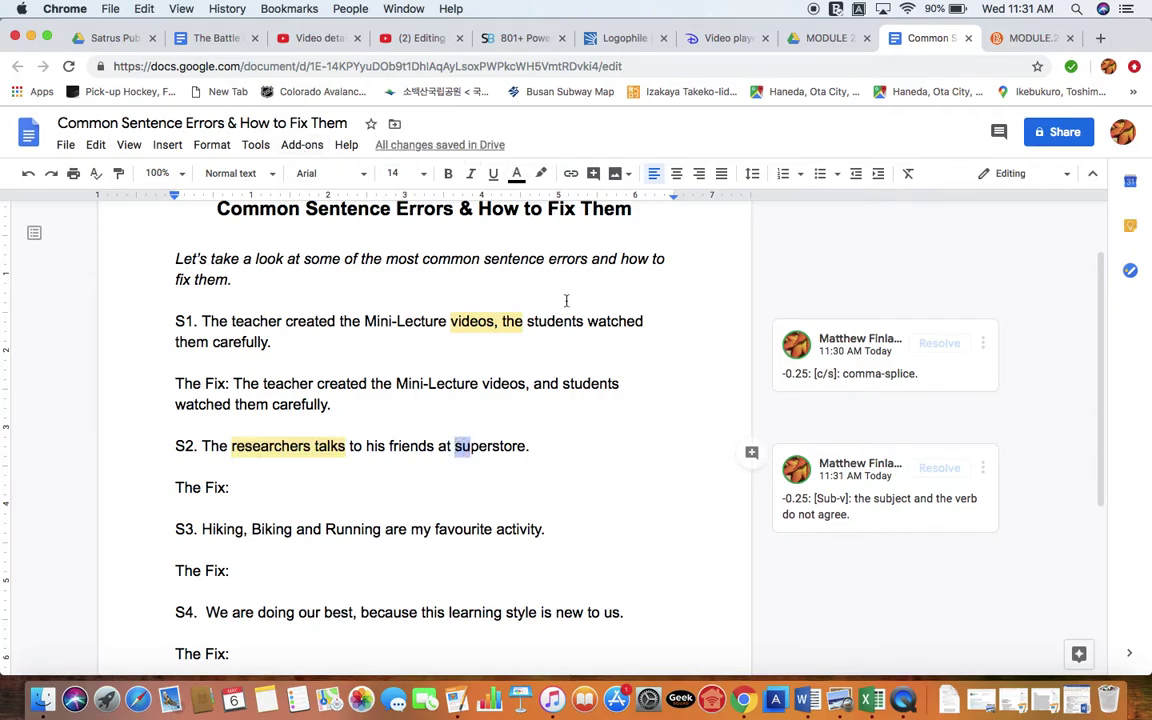
{"action": "left_click", "coordinate": [751, 452]}
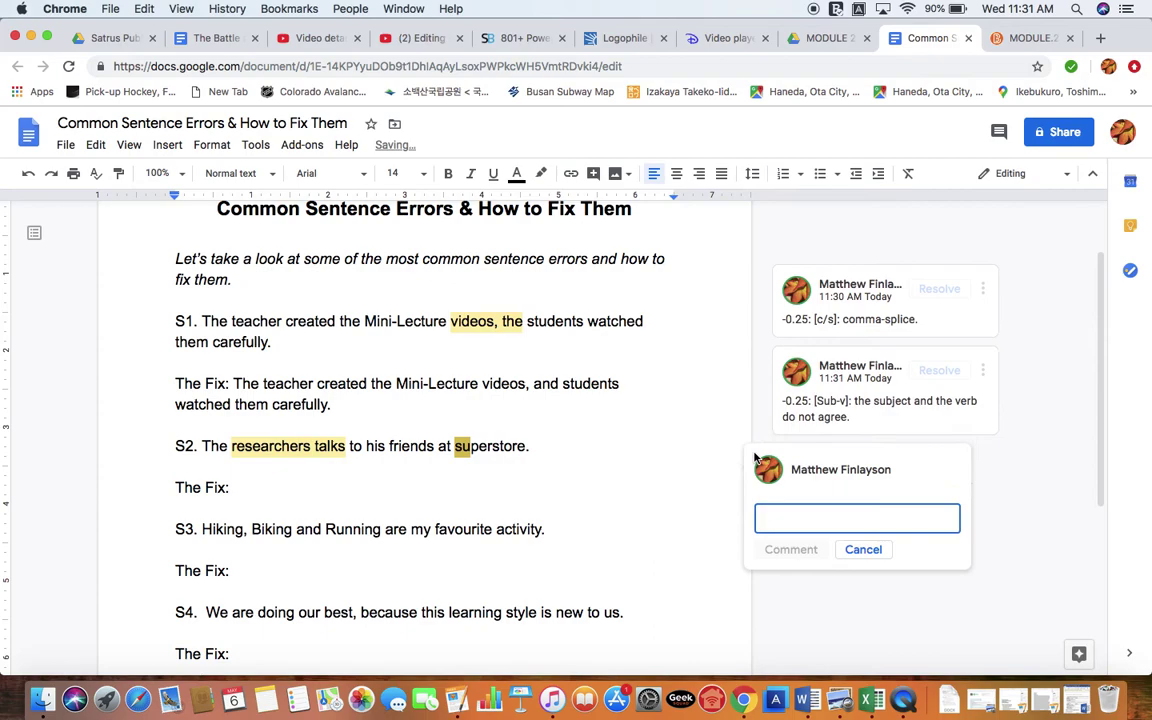
{"action": "type", "text": "-0.25: ["}
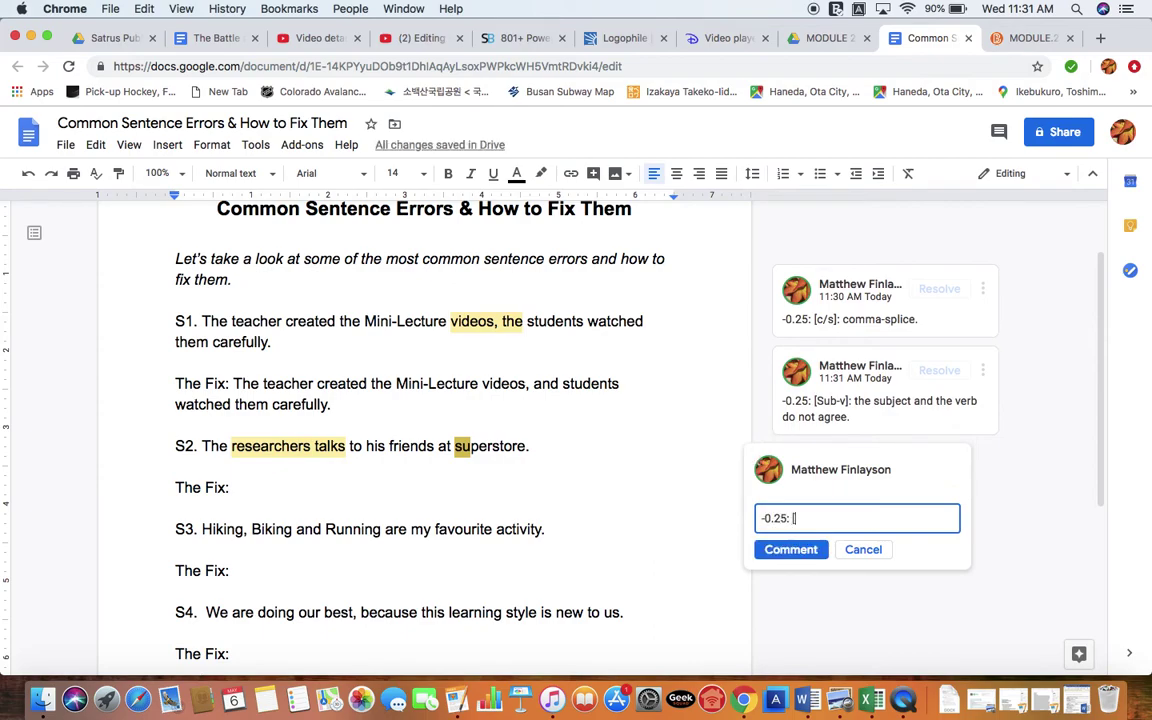
{"action": "type", "text": "Cap.]."}
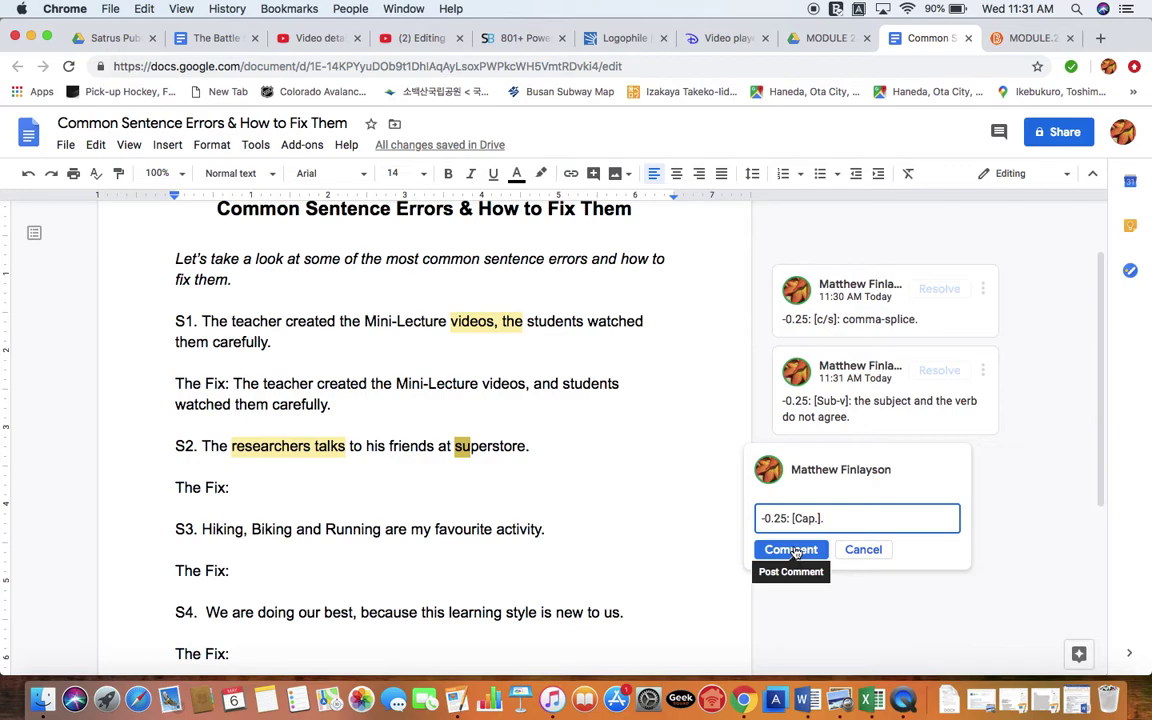
{"action": "left_click", "coordinate": [791, 550]}
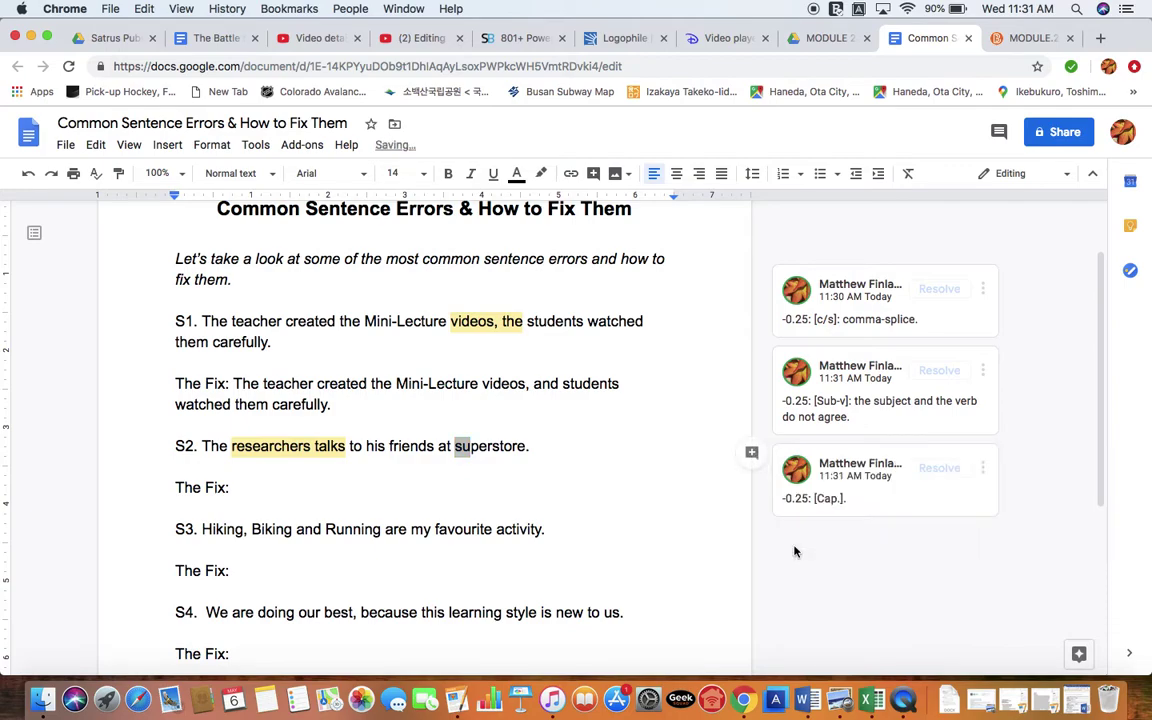
Begin S2's fix with 'The researcher', checking the S2 wording and its subject-verb comment.
{"action": "left_click", "coordinate": [265, 488]}
{"action": "type", "text": "The resear"}
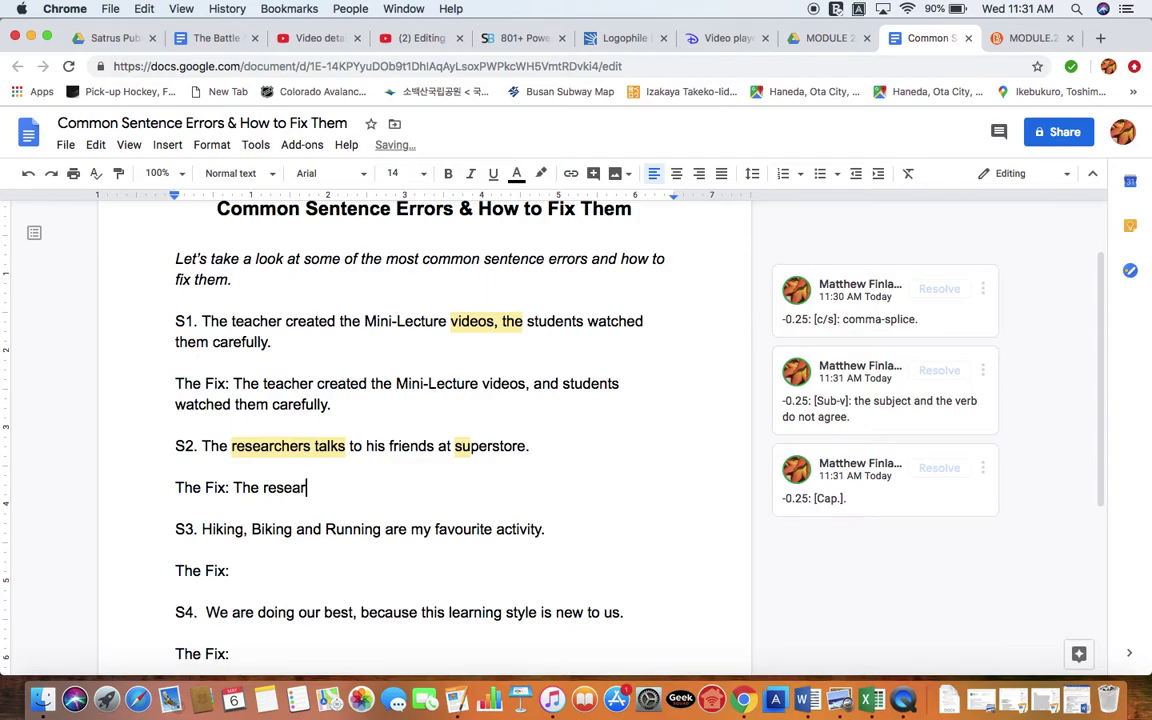
{"action": "type", "text": "cher"}
{"action": "double_click", "coordinate": [376, 446]}
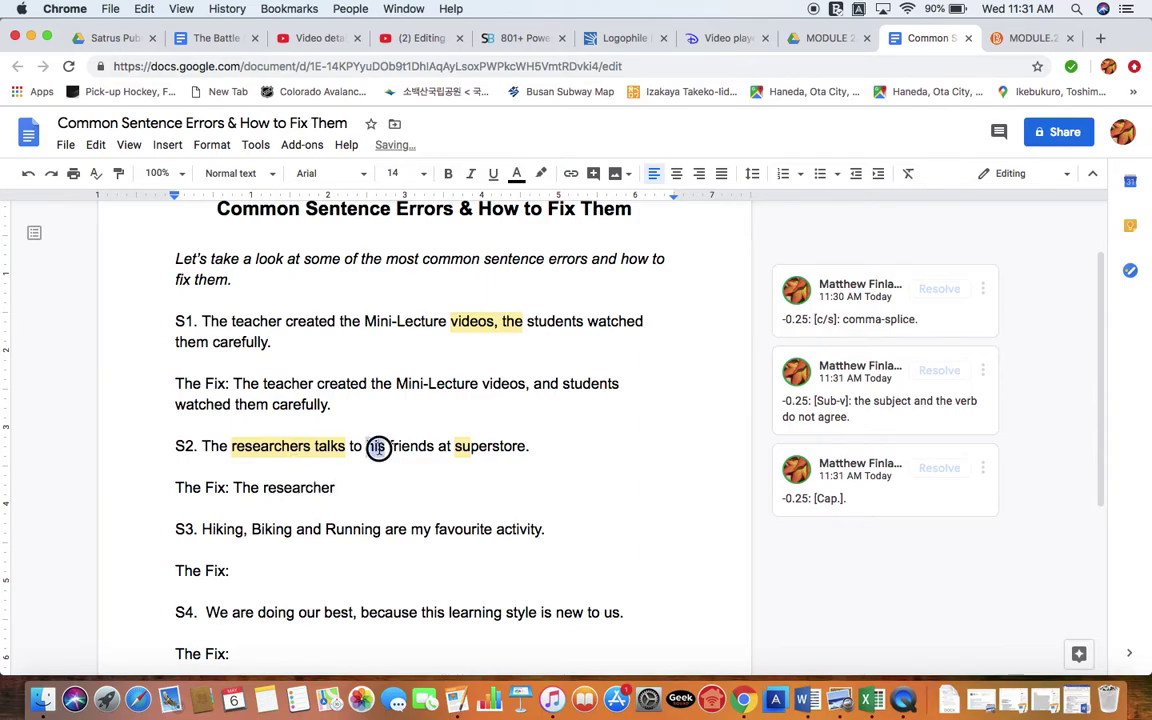
{"action": "left_click", "coordinate": [312, 447]}
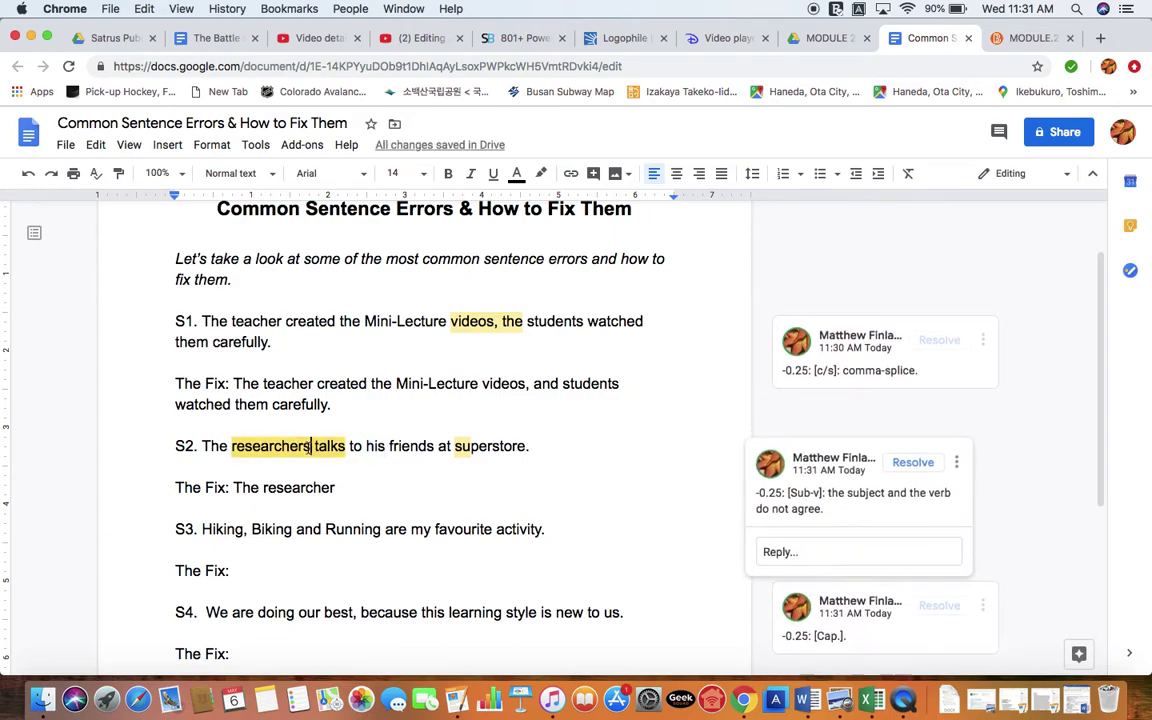
{"action": "double_click", "coordinate": [374, 446]}
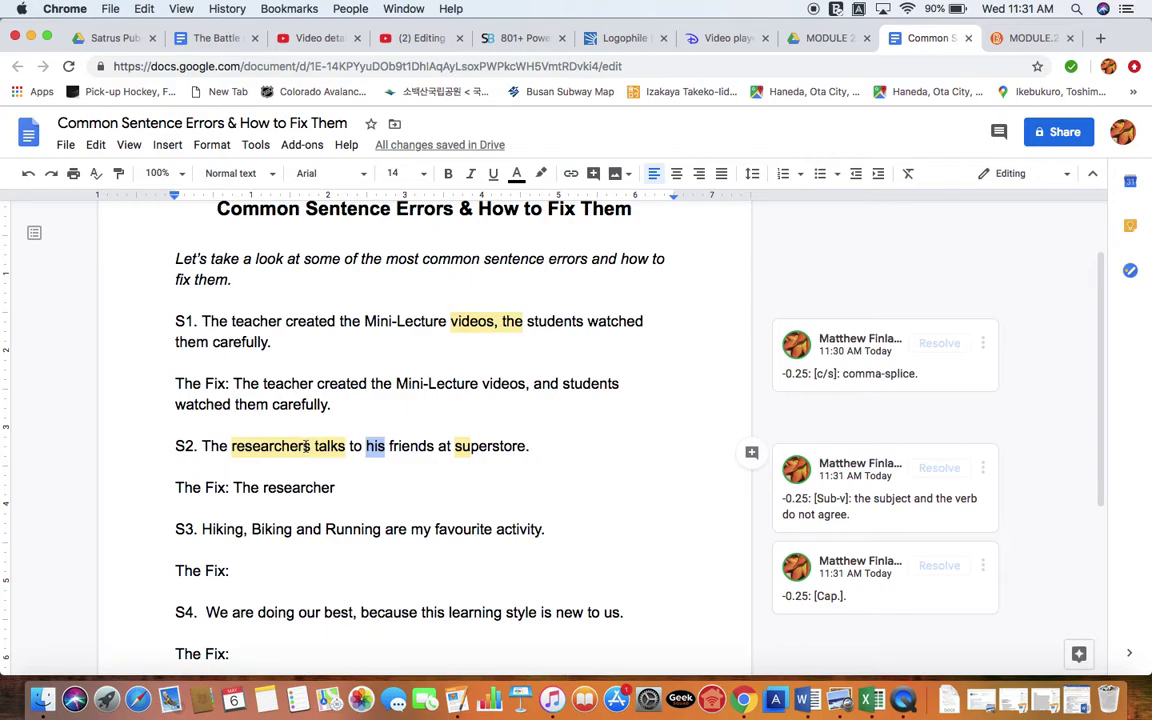
{"action": "left_click", "coordinate": [341, 489]}
{"action": "type", "text": "talks"}
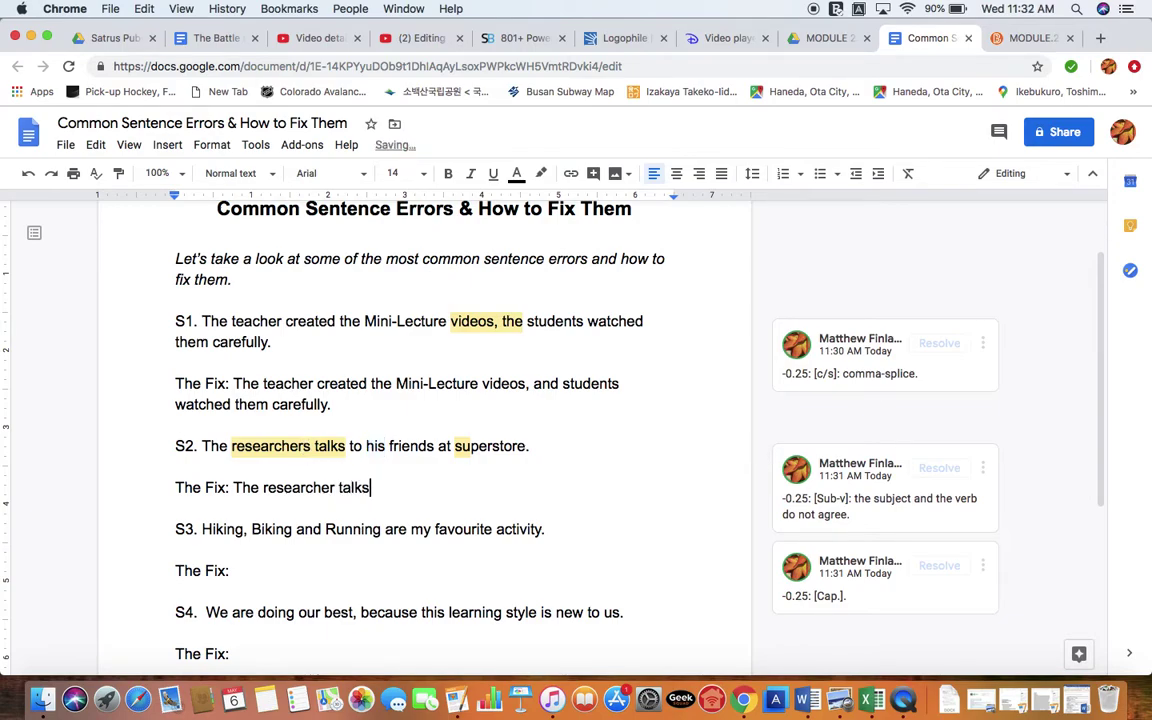
{"action": "key", "text": "BackSpace"}
{"action": "key", "text": "BackSpace"}
{"action": "key", "text": "BackSpace"}
{"action": "key", "text": "BackSpace"}
{"action": "key", "text": "BackSpace"}
{"action": "key", "text": "BackSpace"}
{"action": "type", "text": "s talk"}
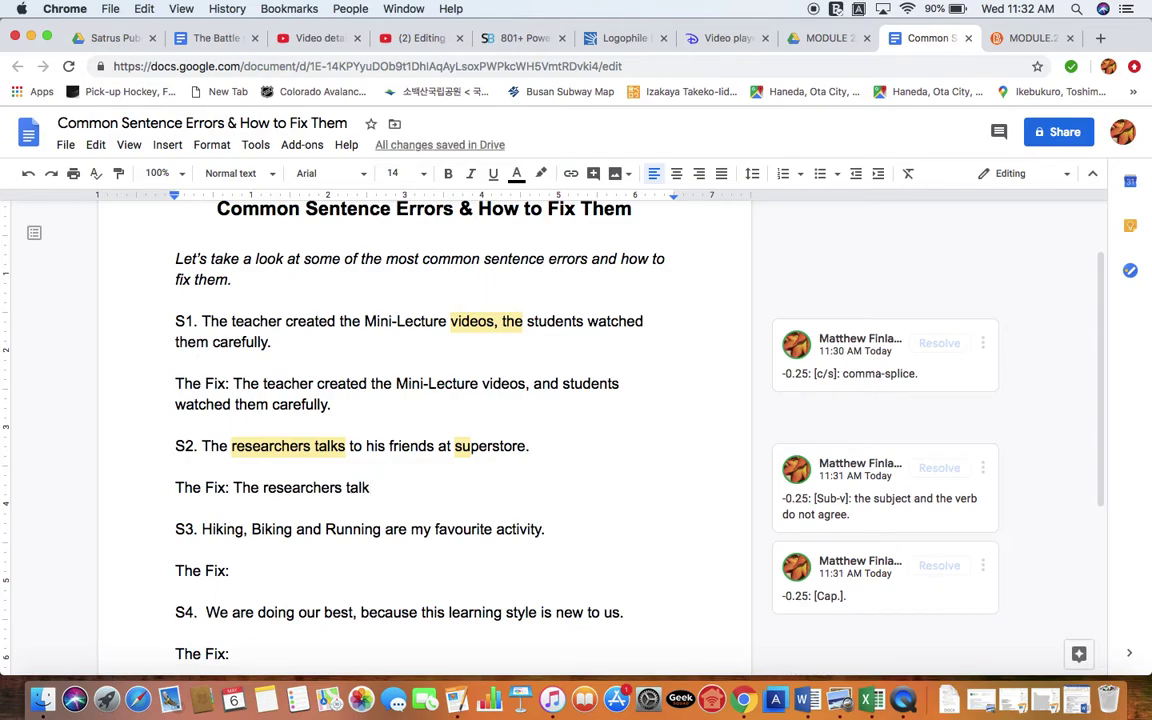
{"action": "key", "text": "BackSpace"}
{"action": "key", "text": "BackSpace"}
{"action": "key", "text": "BackSpace"}
{"action": "key", "text": "BackSpace"}
{"action": "key", "text": "BackSpace"}
{"action": "key", "text": "BackSpace"}
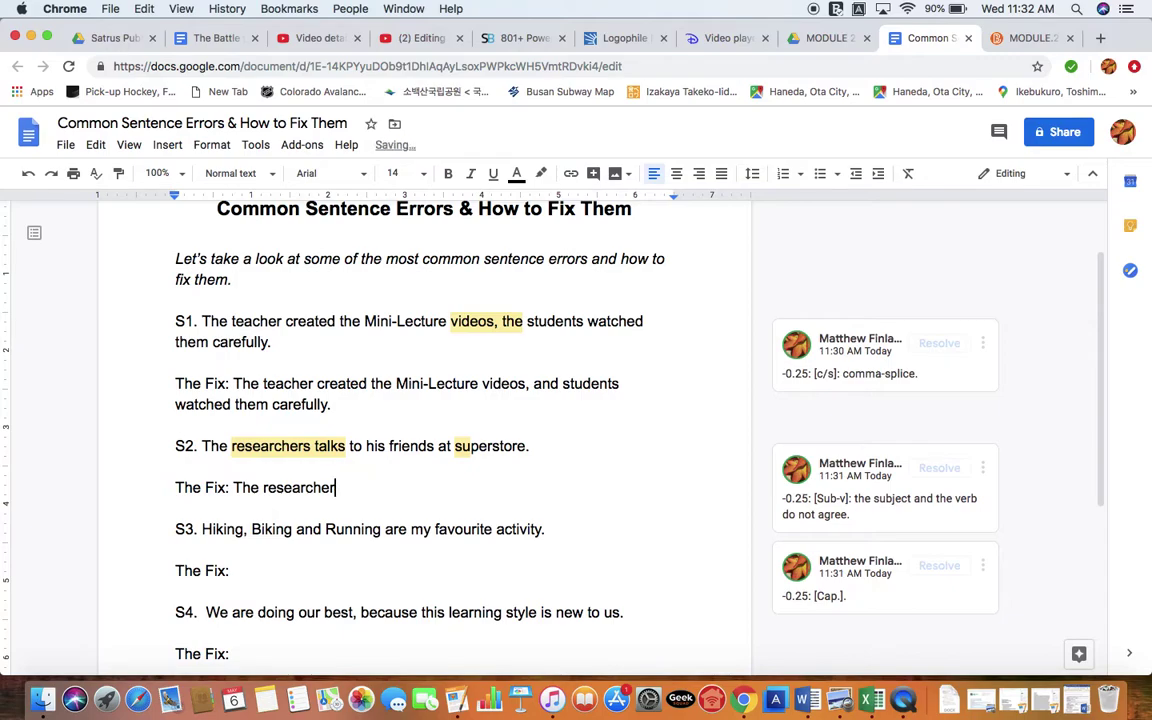
{"action": "double_click", "coordinate": [375, 446]}
{"action": "left_click", "coordinate": [341, 488]}
Finish S2's fix as 'The researcher talks to his friends at Superstore.'.
{"action": "type", "text": "talks"}
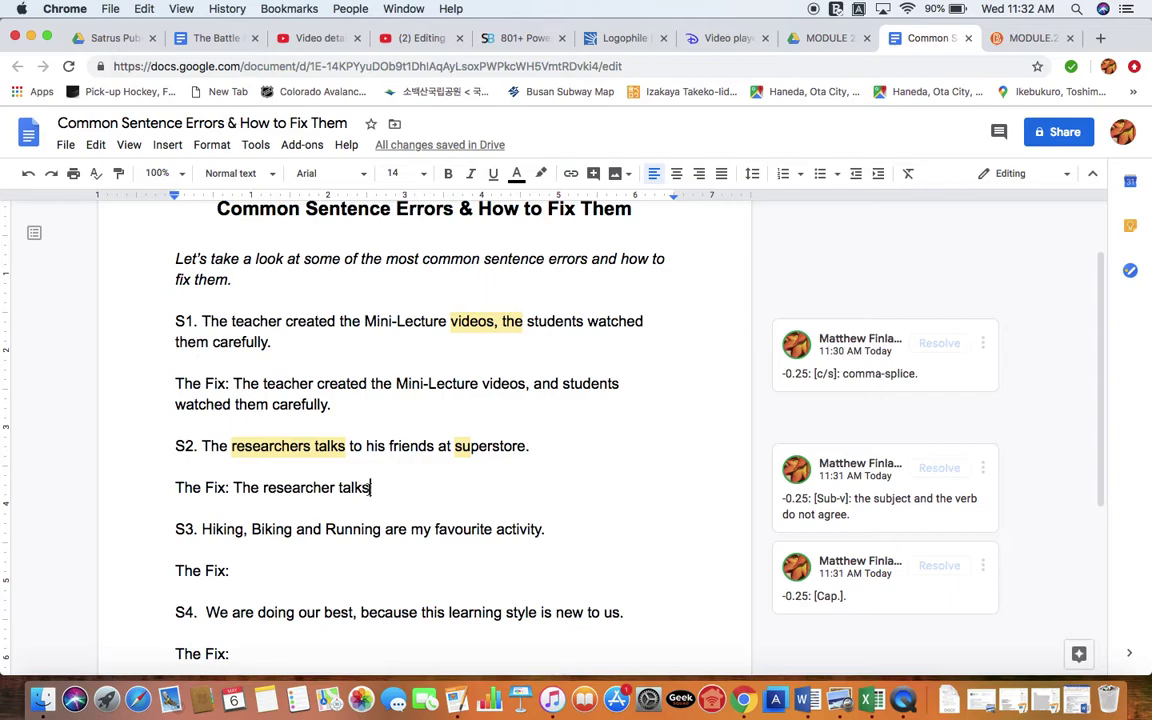
{"action": "left_click_drag", "start_coordinate": [371, 487], "coordinate": [362, 487]}
{"action": "left_click", "coordinate": [390, 501]}
{"action": "left_click", "coordinate": [388, 499]}
{"action": "type", "text": "t"}
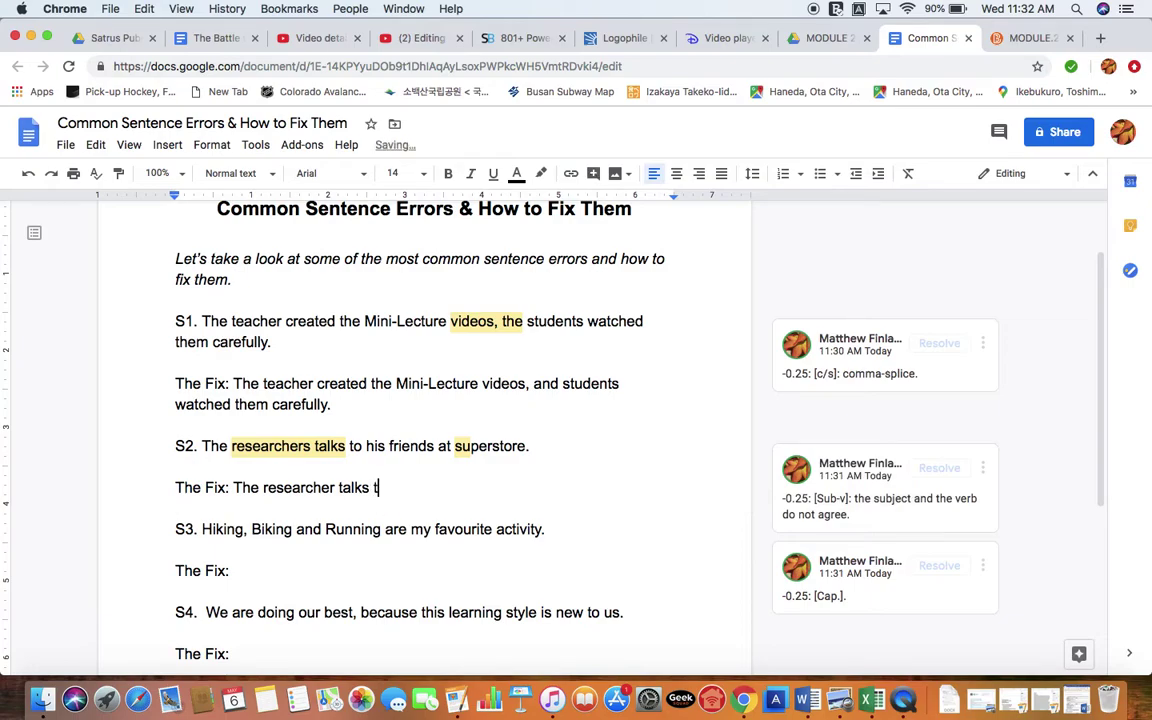
{"action": "type", "text": "o his friends"}
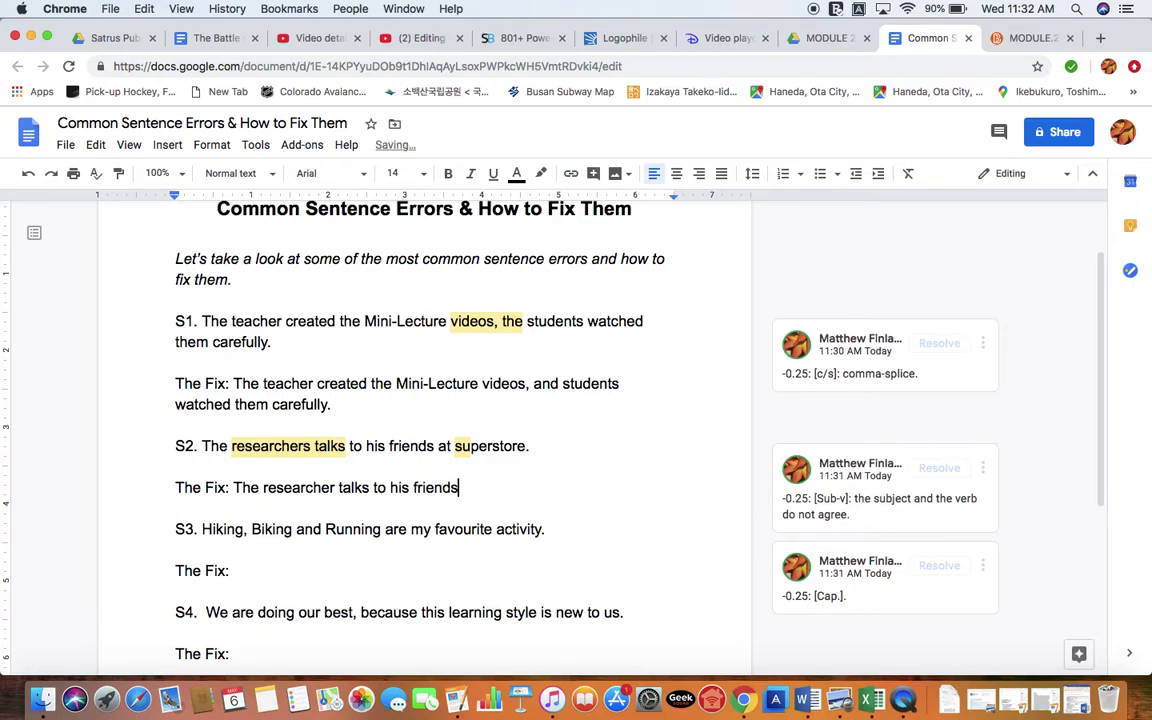
{"action": "type", "text": " at Superstore"}
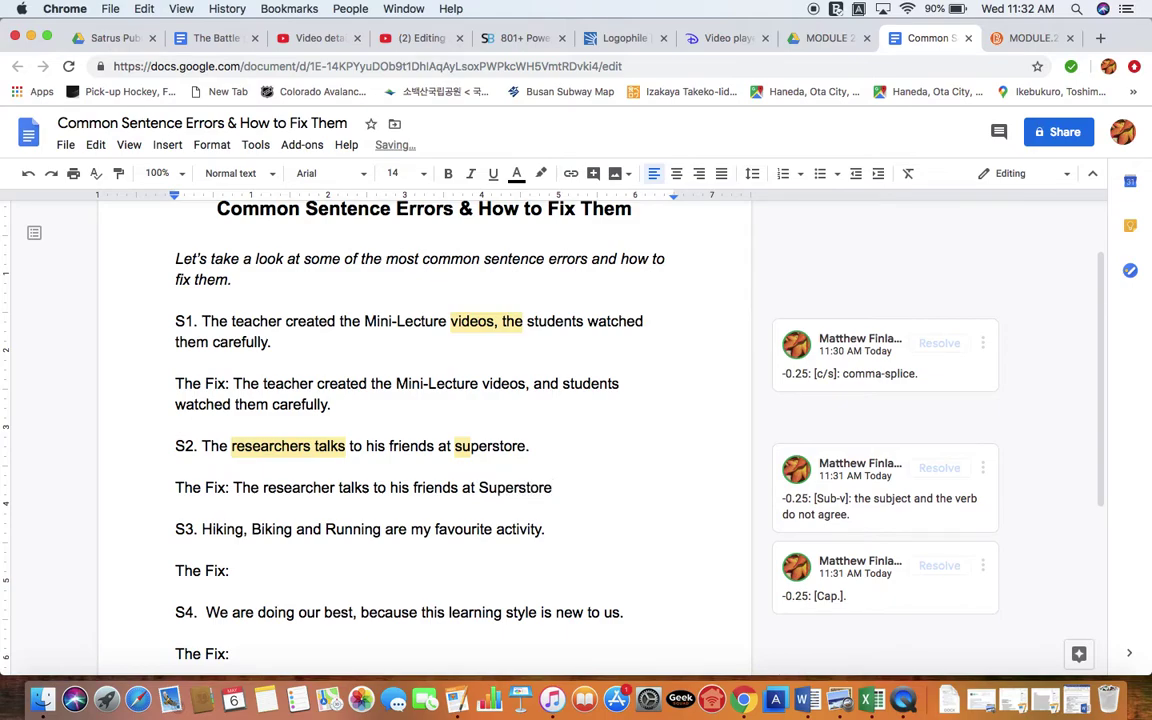
{"action": "type", "text": "."}
{"action": "scroll", "coordinate": [470, 475], "scroll_direction": "down", "scroll_amount": 1}
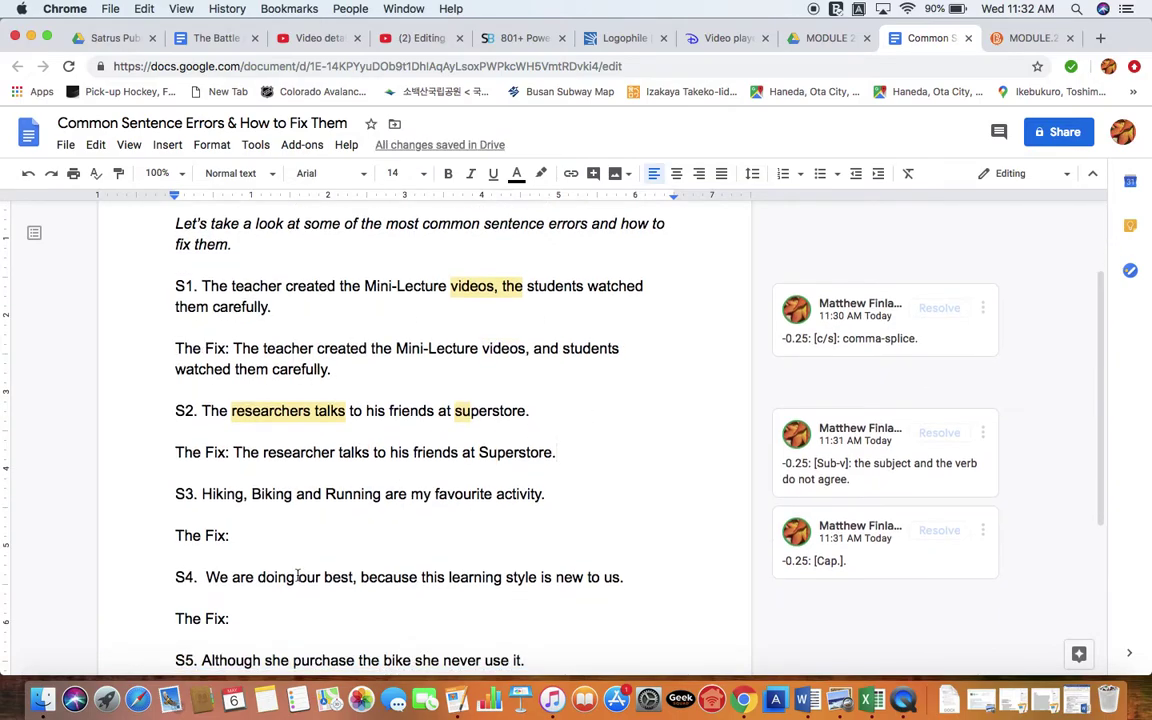
{"action": "left_click", "coordinate": [274, 536]}
{"action": "scroll", "coordinate": [241, 502], "scroll_direction": "down", "scroll_amount": 1}
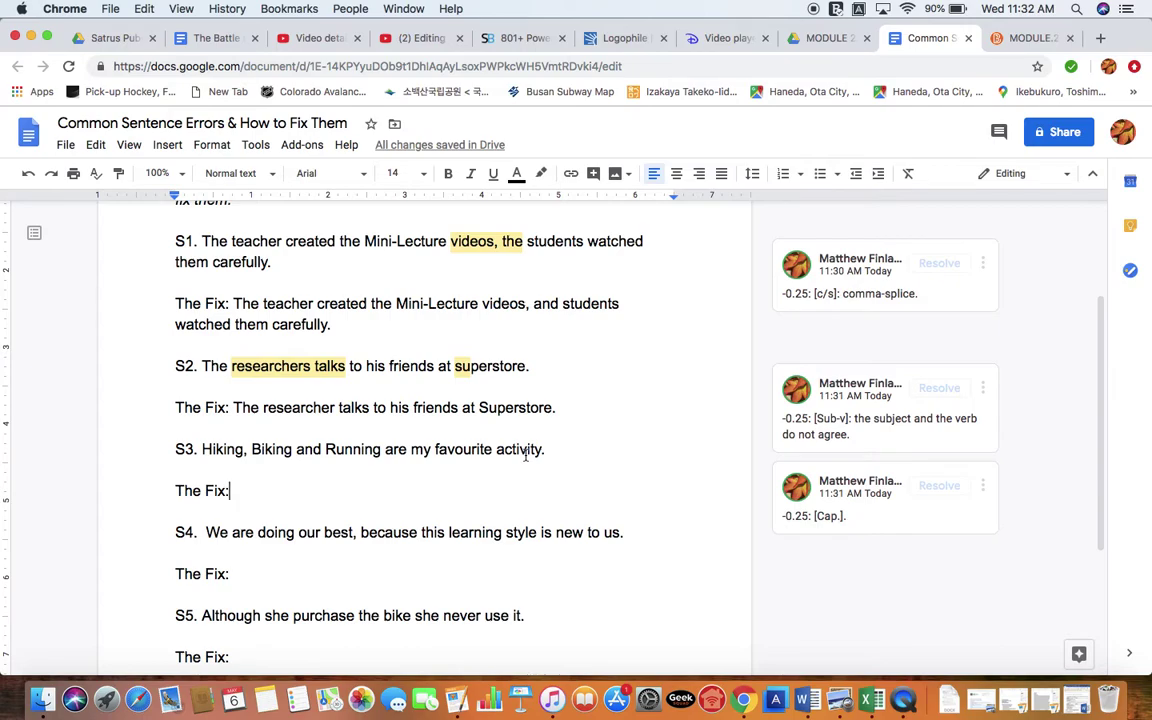
{"action": "double_click", "coordinate": [267, 449]}
{"action": "double_click", "coordinate": [352, 449]}
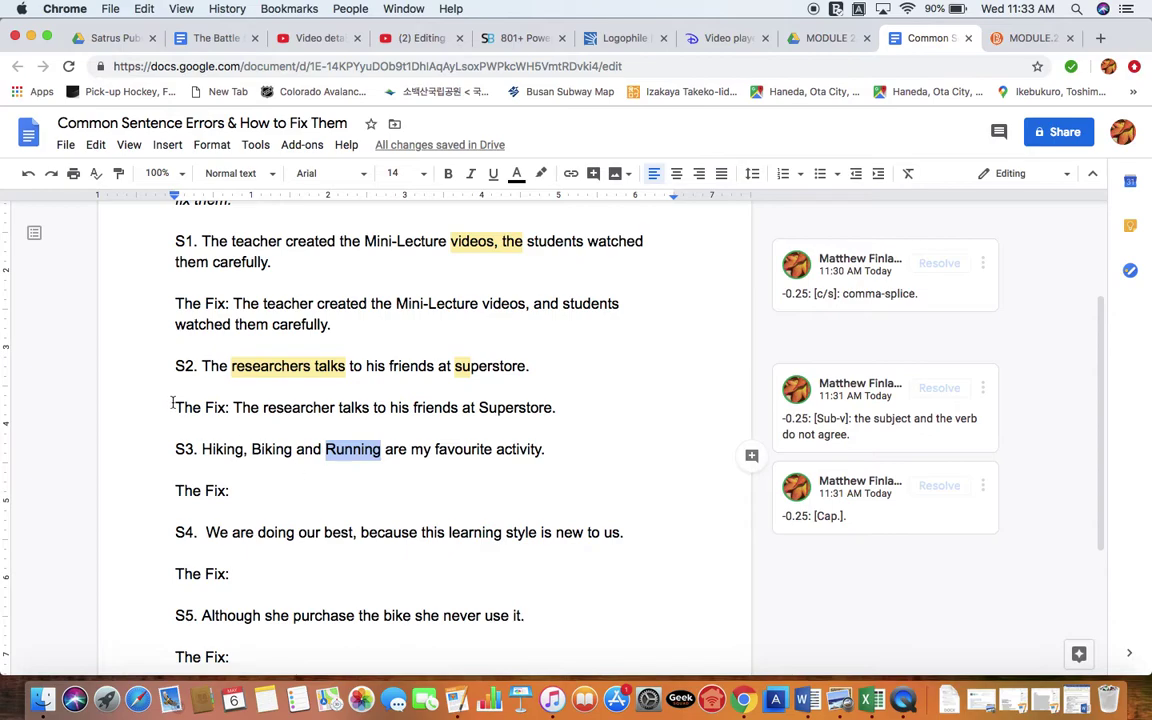
{"action": "double_click", "coordinate": [222, 449]}
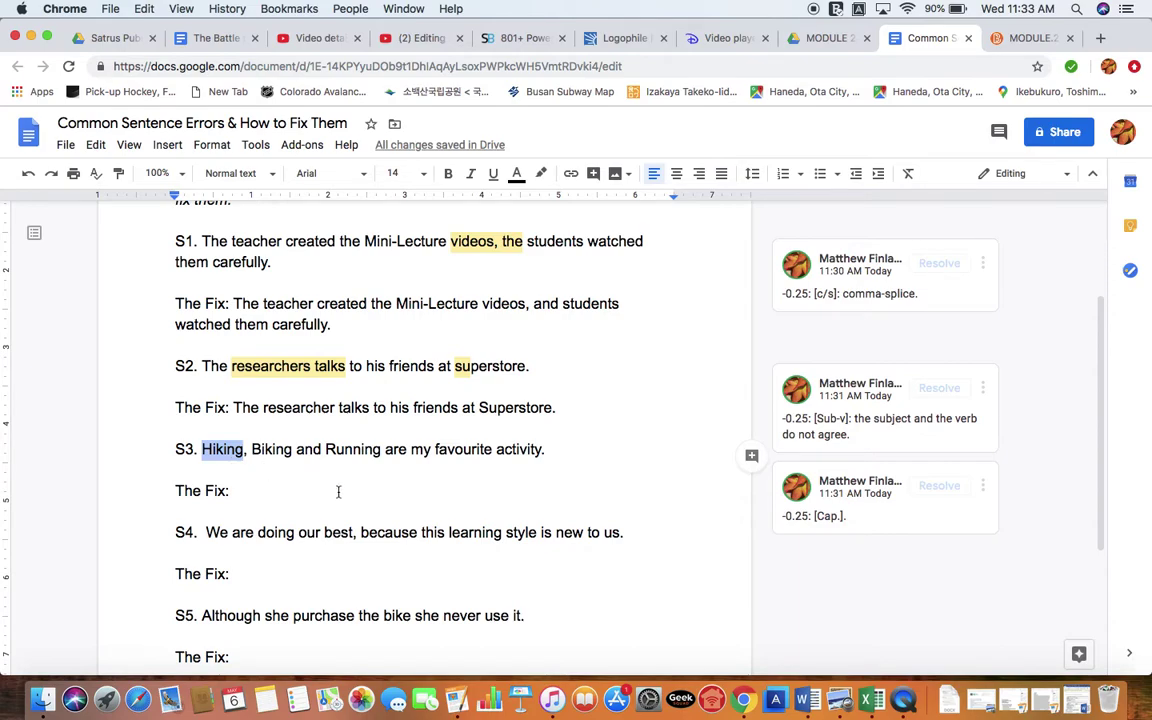
{"action": "left_click", "coordinate": [291, 449]}
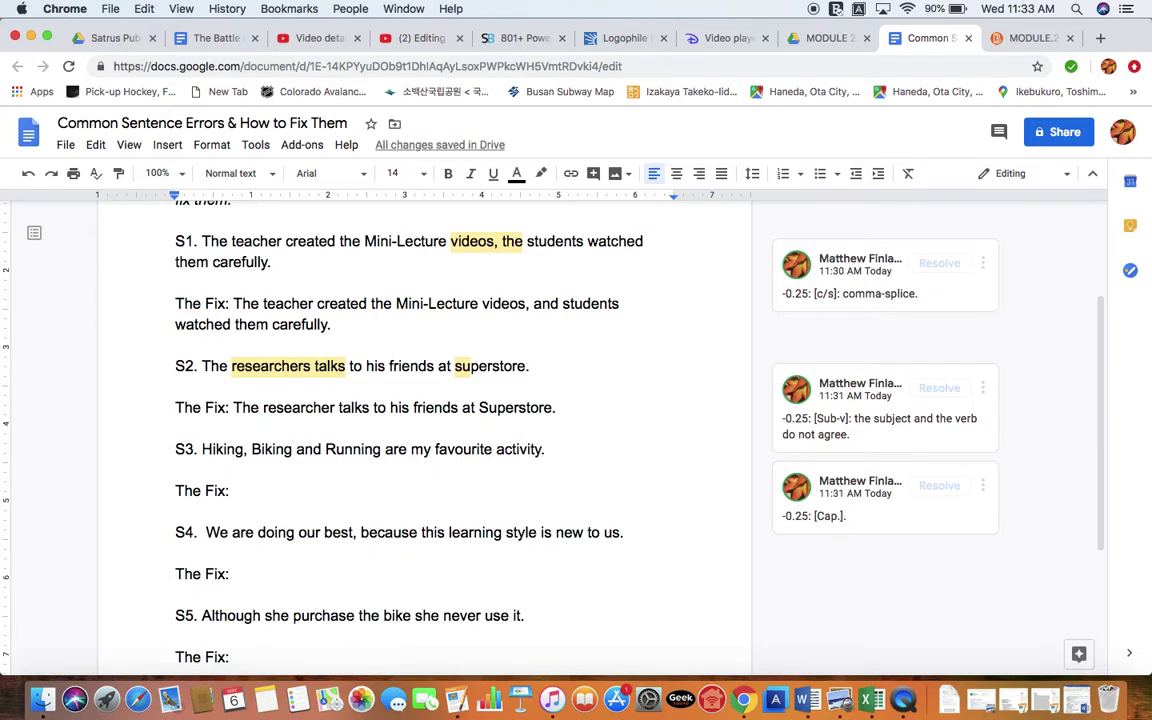
{"action": "left_click", "coordinate": [252, 449]}
{"action": "left_click_drag", "start_coordinate": [252, 449], "coordinate": [262, 449]}
Post the comment '-0.25: [D.cap]' on the capital B of 'Biking' in S3.
{"action": "right_click", "coordinate": [751, 456]}
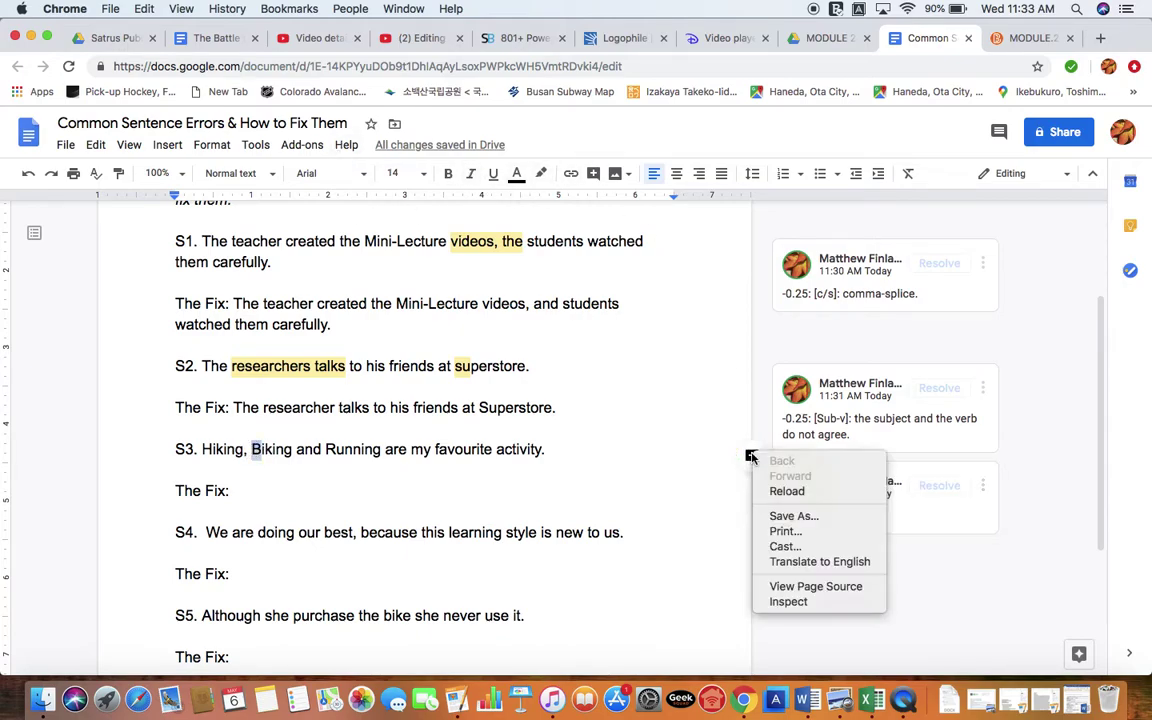
{"action": "left_click", "coordinate": [751, 456]}
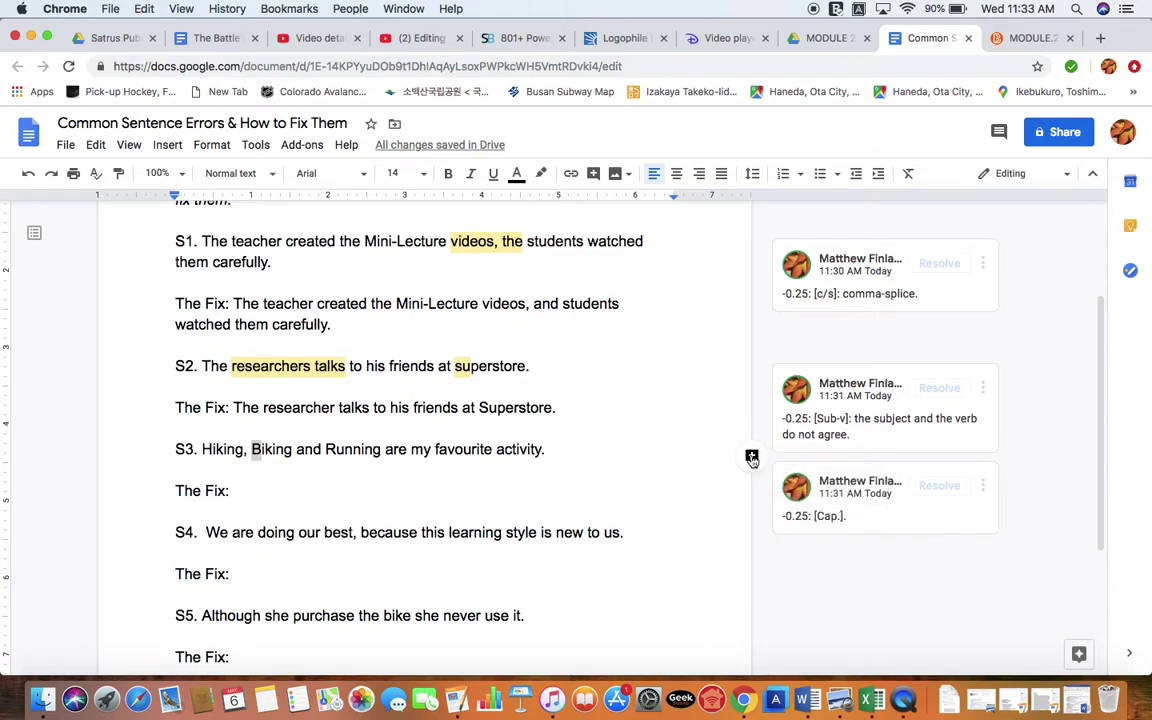
{"action": "left_click", "coordinate": [751, 457]}
{"action": "type", "text": "-0.25"}
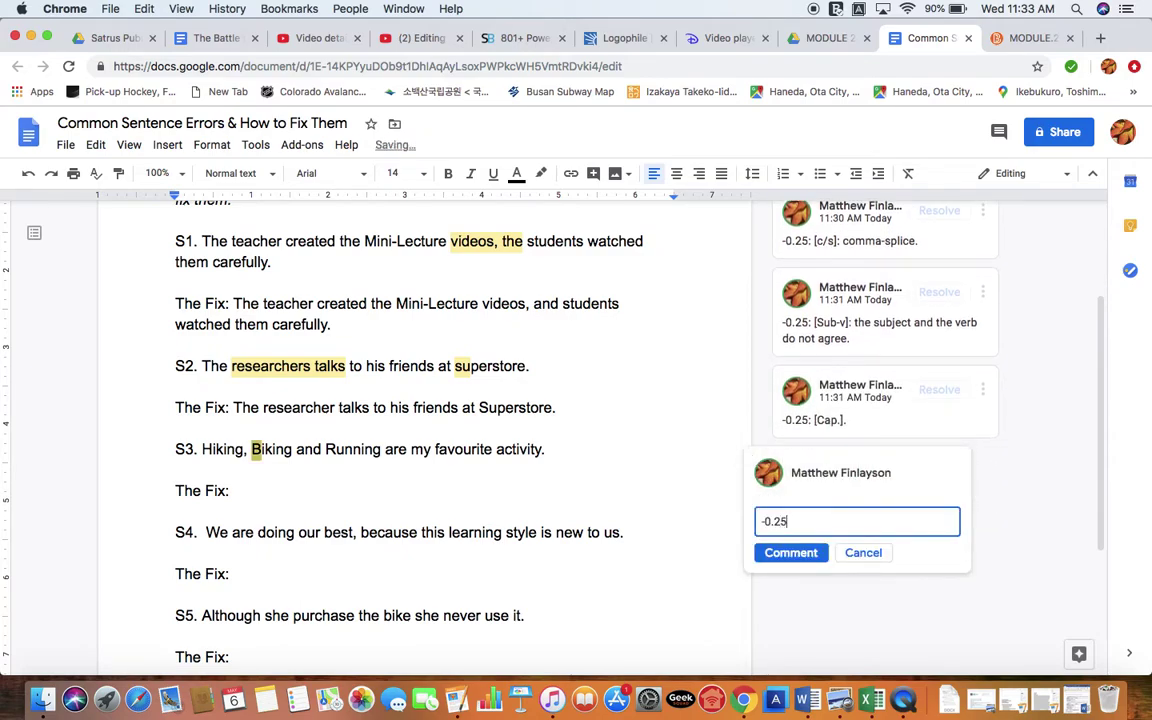
{"action": "type", "text": ": [D"}
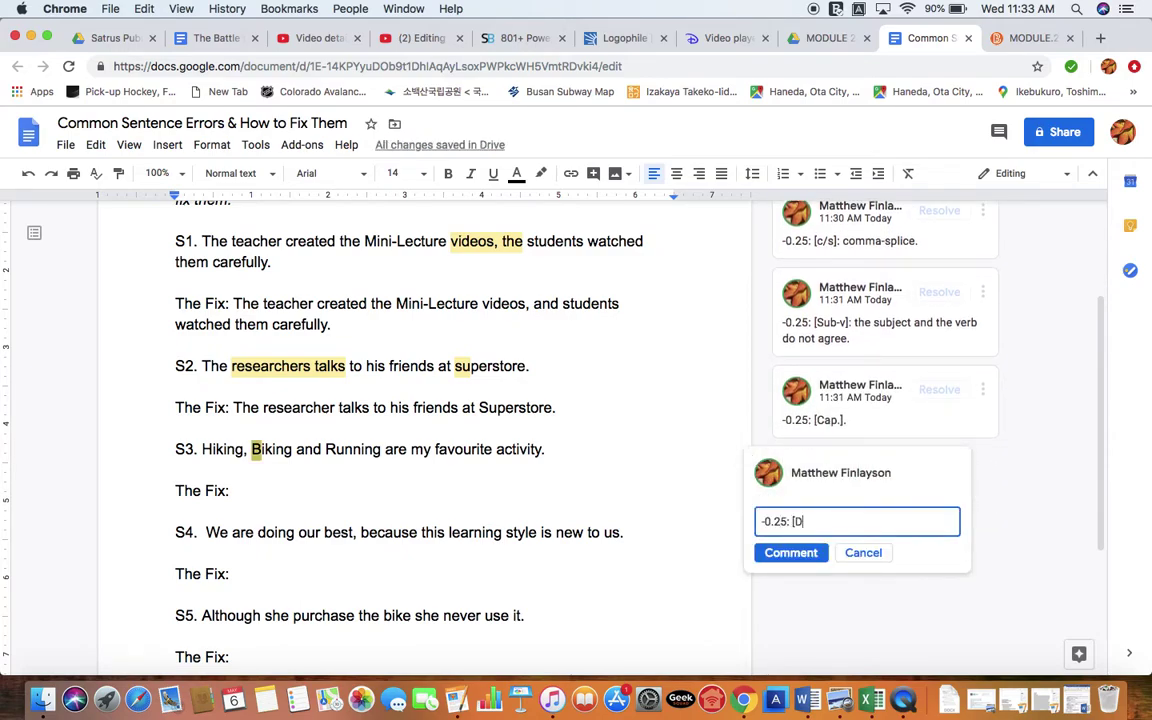
{"action": "type", "text": ".cap]."}
{"action": "left_click", "coordinate": [790, 552]}
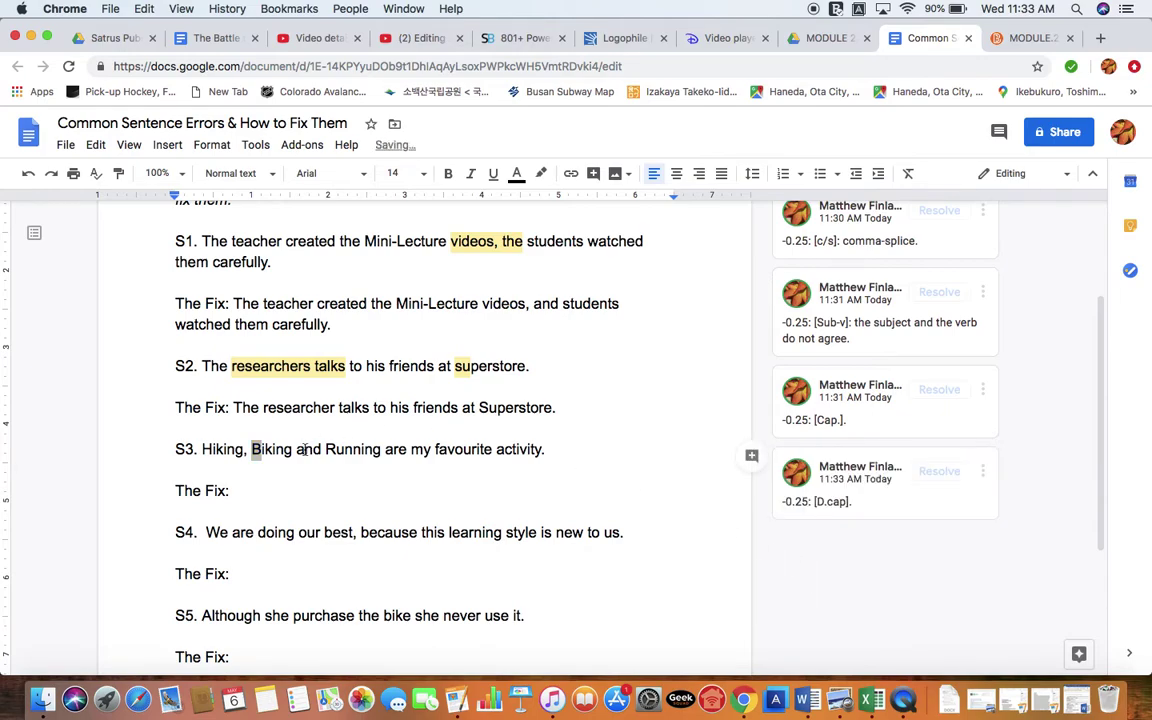
Comment '-0.25: [Ox.c]' on the missing comma before 'and', asking to separate each list item.
{"action": "left_click_drag", "start_coordinate": [288, 449], "coordinate": [304, 449]}
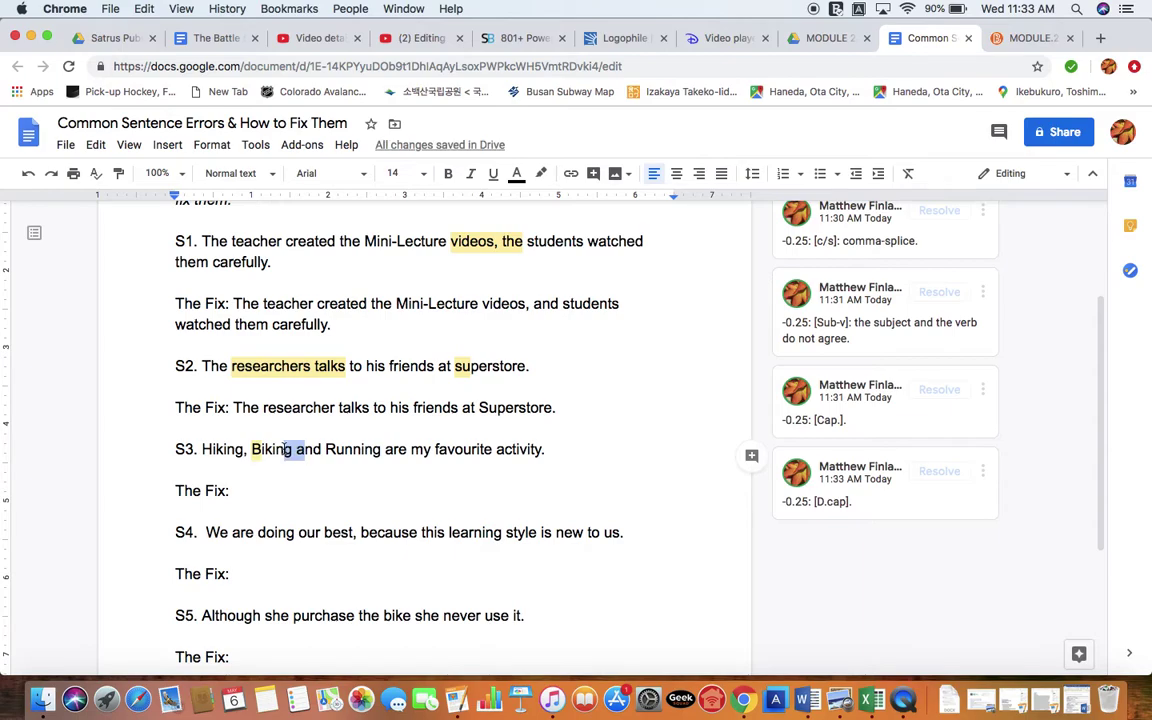
{"action": "left_click", "coordinate": [748, 460]}
{"action": "type", "text": "-0.25"}
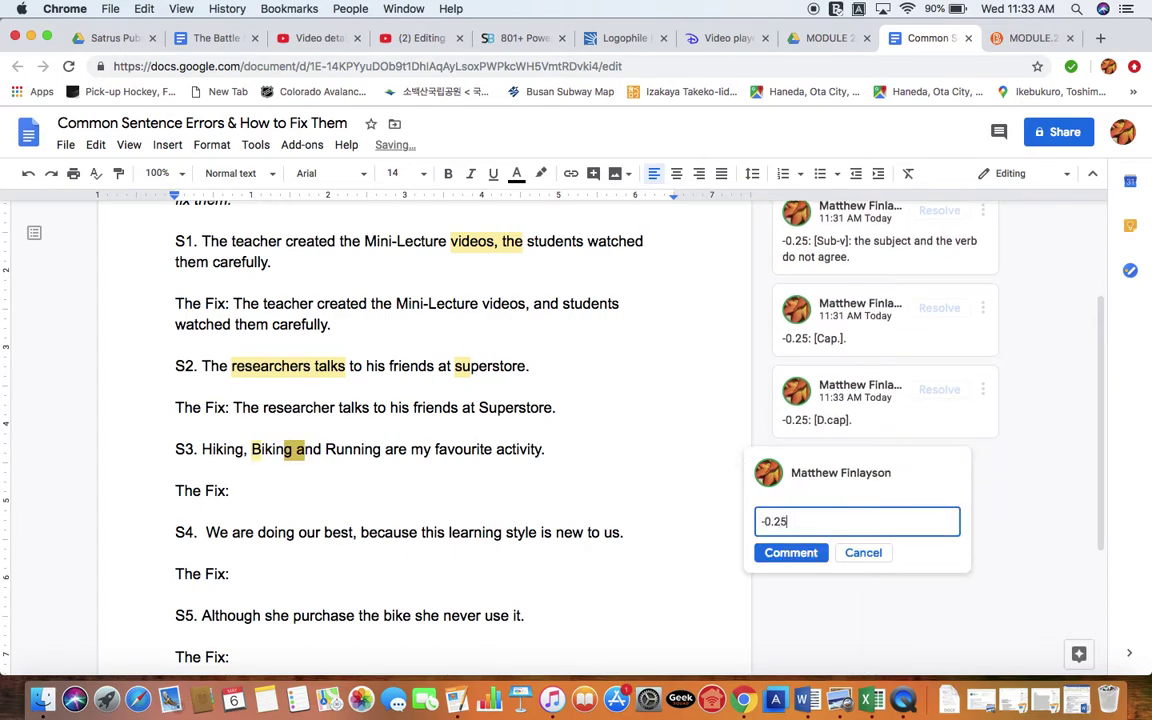
{"action": "type", "text": ": ["}
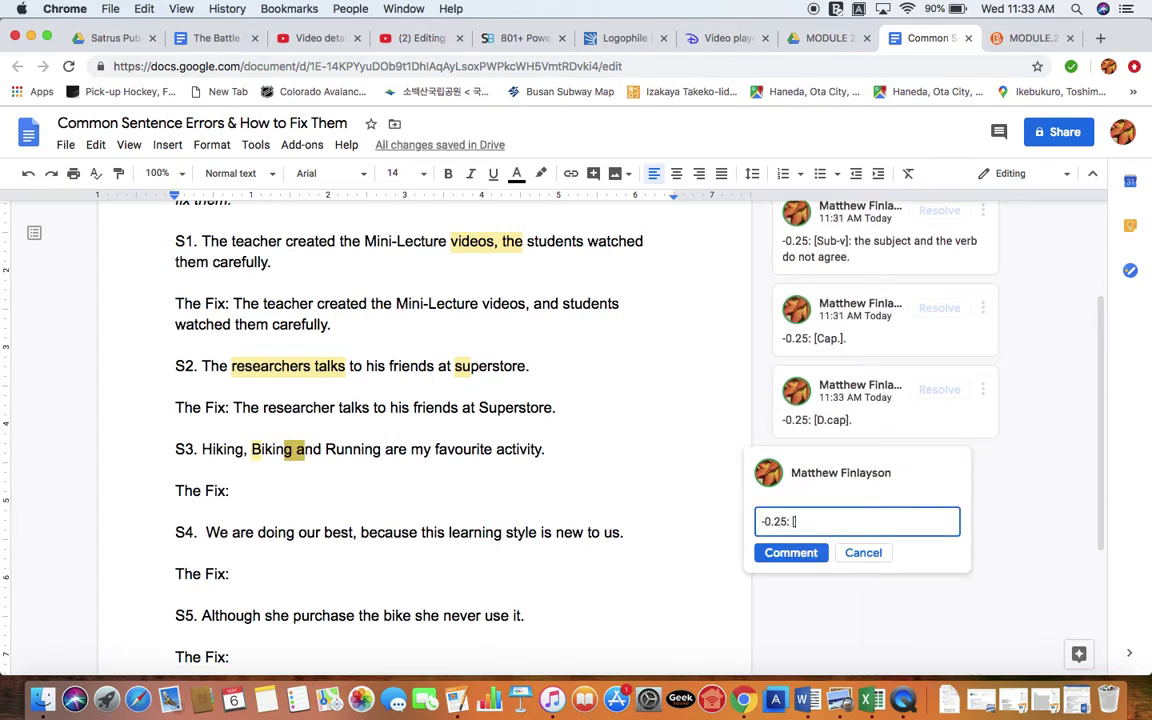
{"action": "type", "text": "Ox.c]: you need an Oxford comma"}
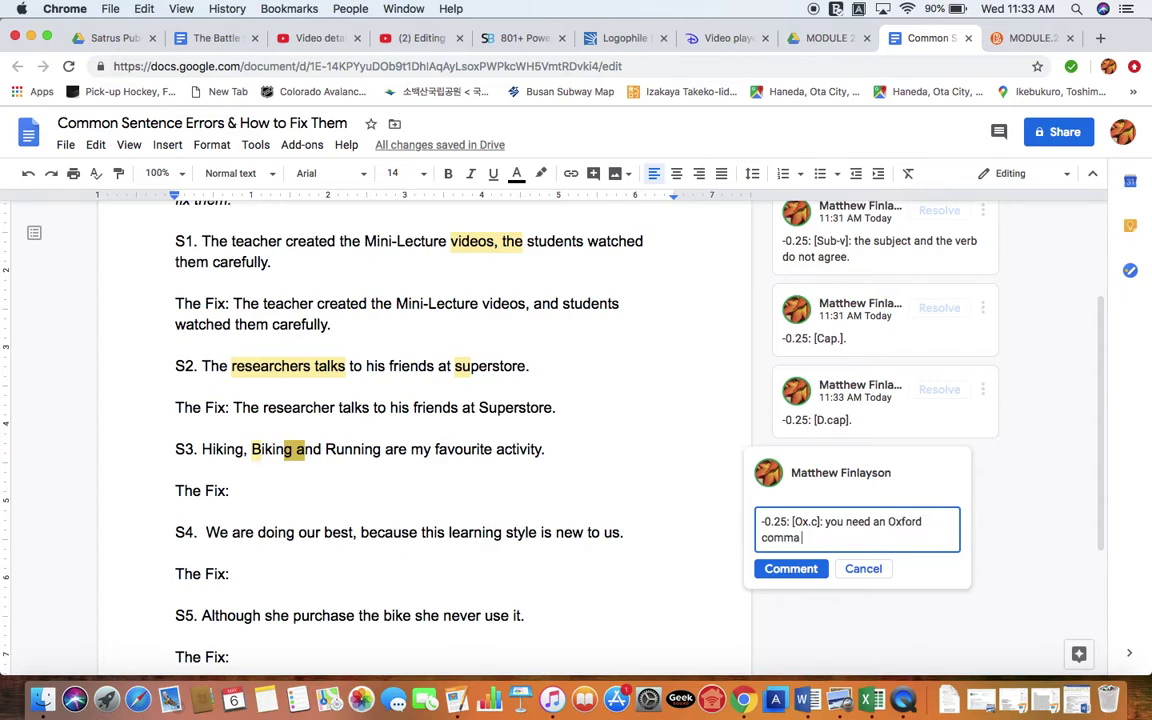
{"action": "type", "text": " here to separa"}
{"action": "type", "text": "te, sed"}
{"action": "key", "text": "BackSpace"}
{"action": "key", "text": "BackSpace"}
{"action": "key", "text": "BackSpace"}
{"action": "key", "text": "BackSpace"}
{"action": "key", "text": "BackSpace"}
{"action": "type", "text": "each list it"}
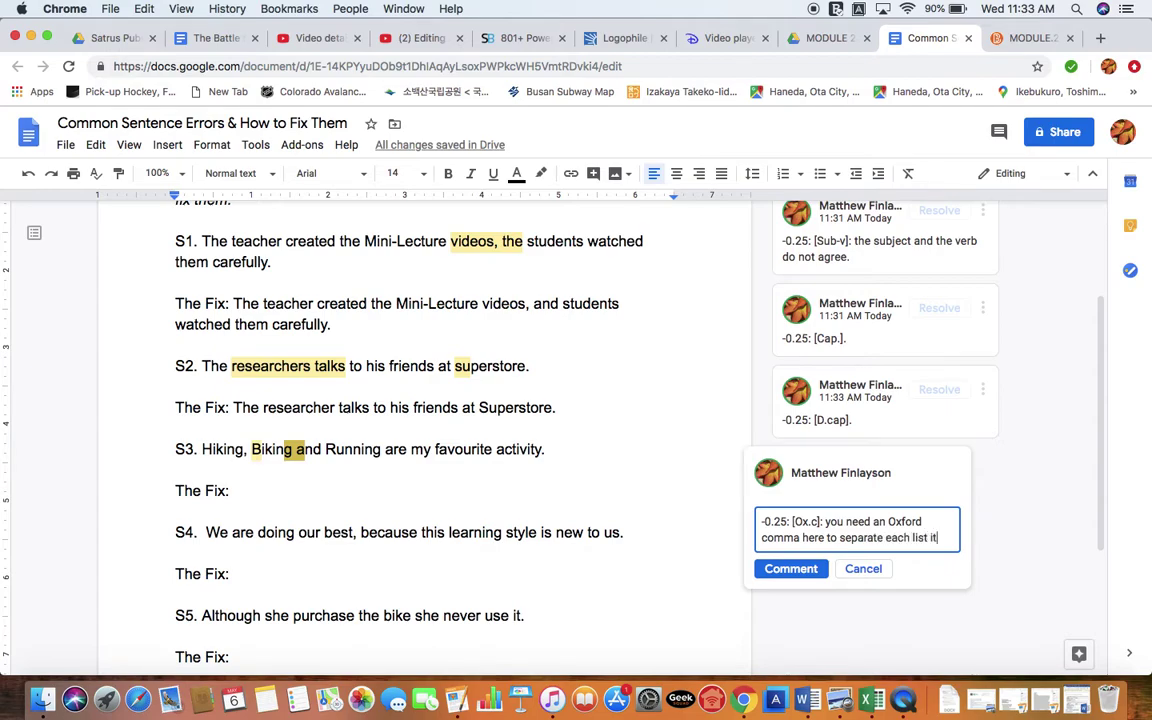
{"action": "type", "text": "em."}
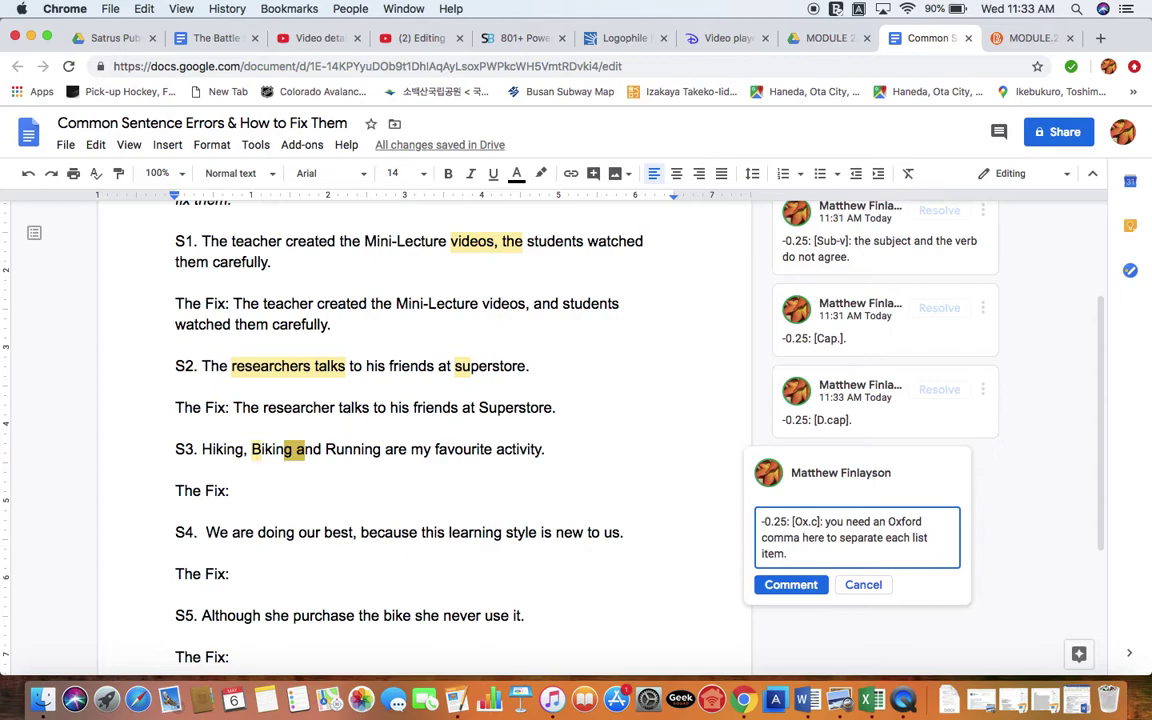
{"action": "left_click", "coordinate": [791, 584]}
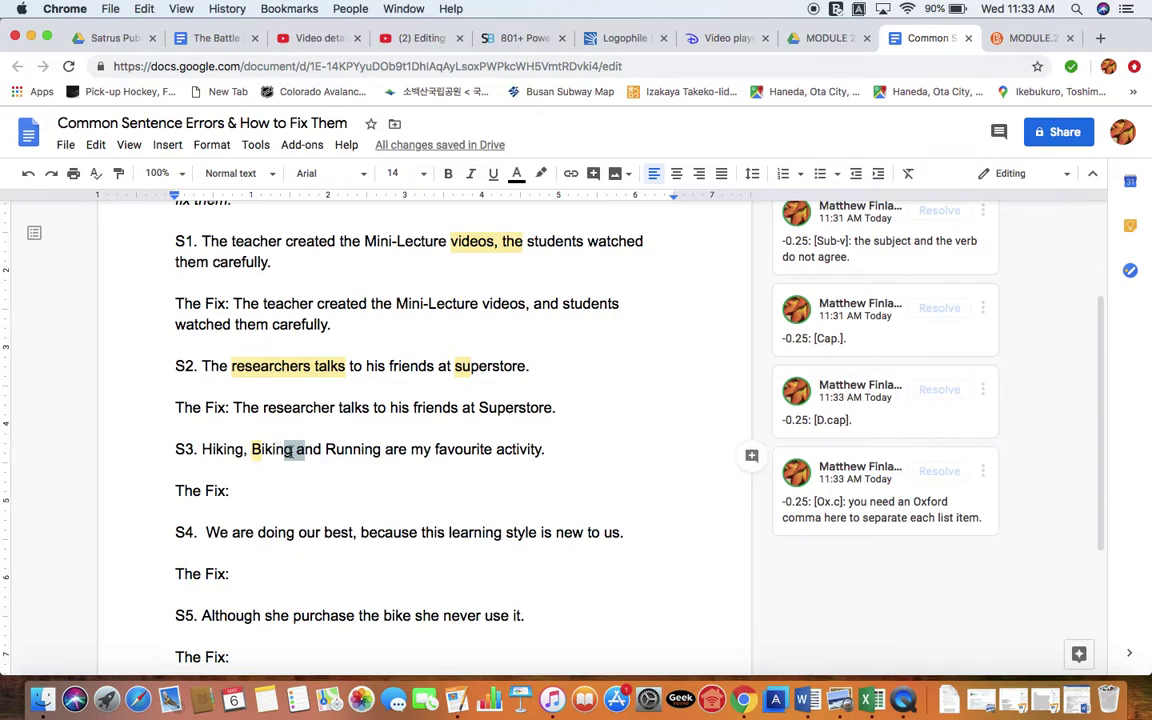
Draft a '-0.25: [Pl.n]' comment on 'activity' in S3 saying the noun must be pluralized.
{"action": "left_click_drag", "start_coordinate": [542, 451], "coordinate": [500, 450]}
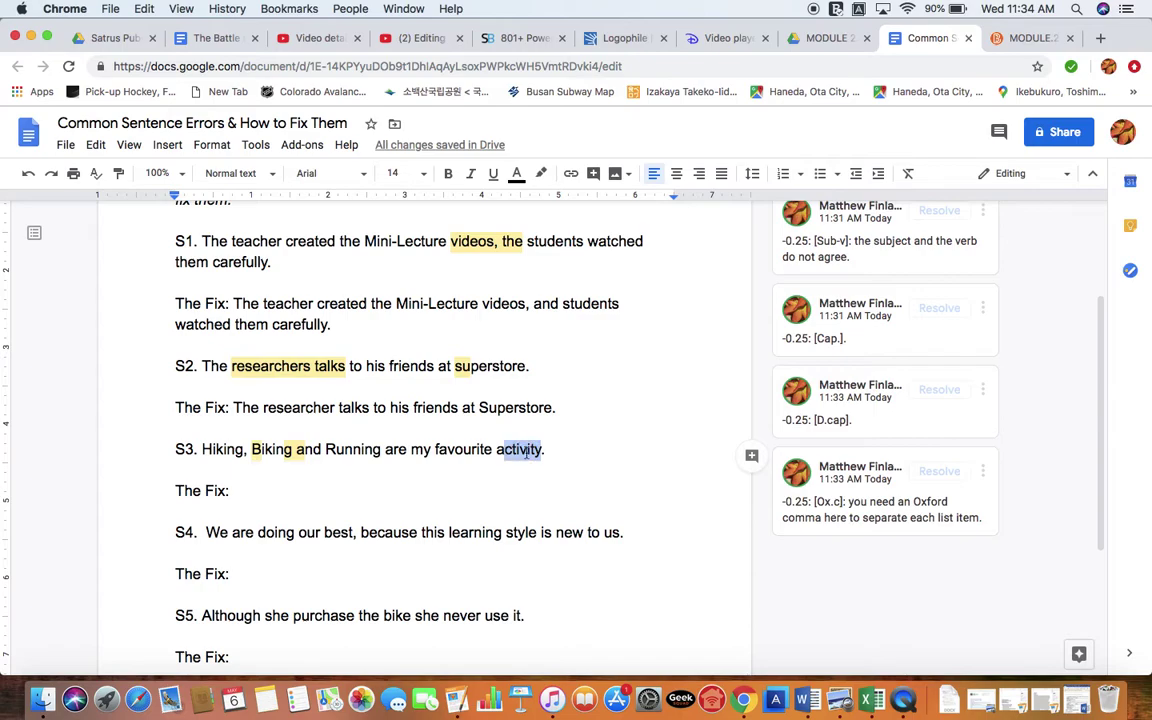
{"action": "double_click", "coordinate": [525, 451]}
{"action": "left_click", "coordinate": [751, 456]}
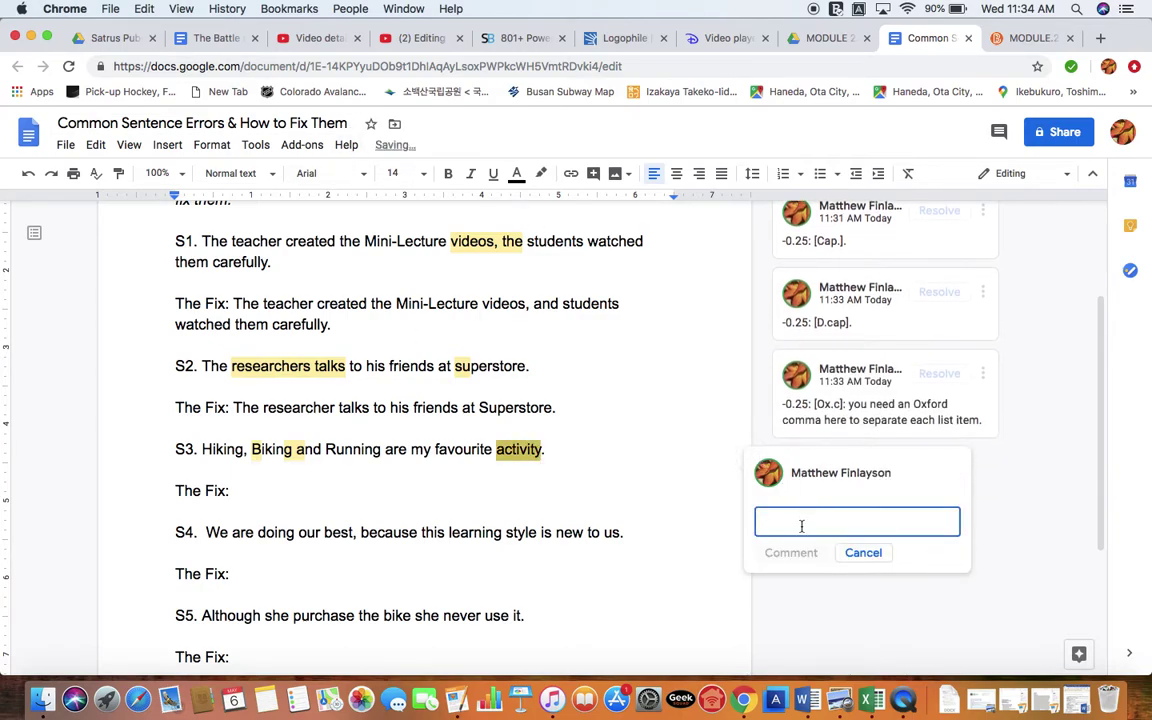
{"action": "type", "text": "-0.25:"}
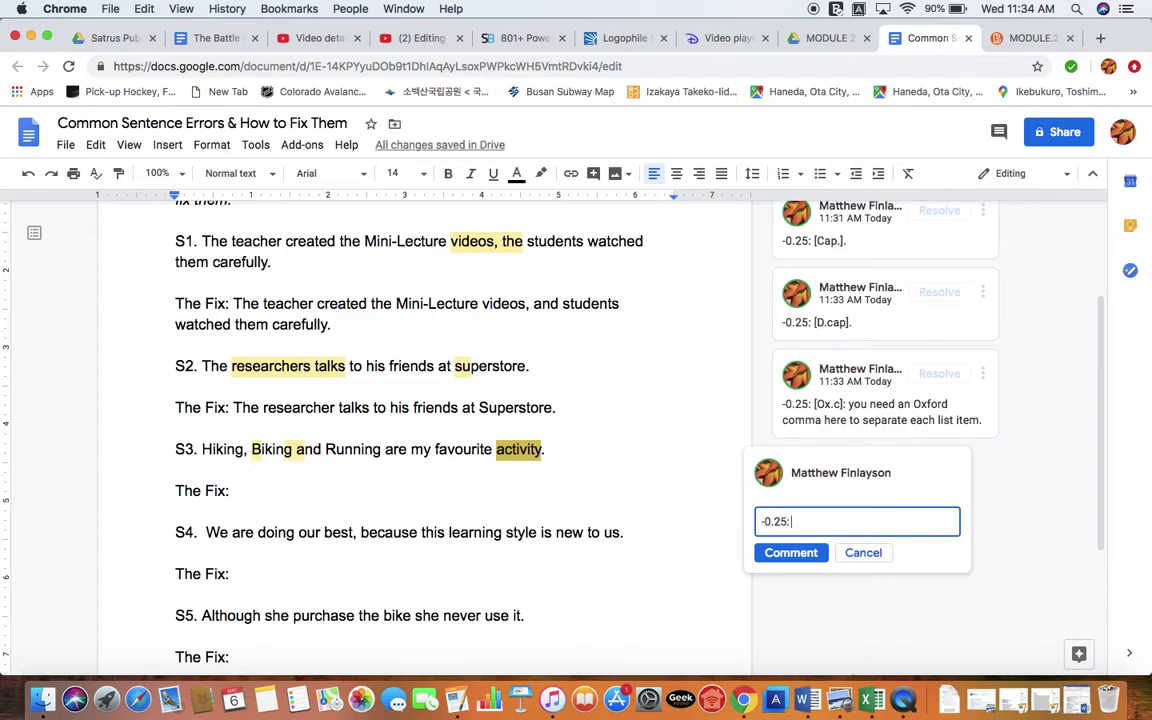
{"action": "type", "text": " [Pl.n]: you need to pluralize"}
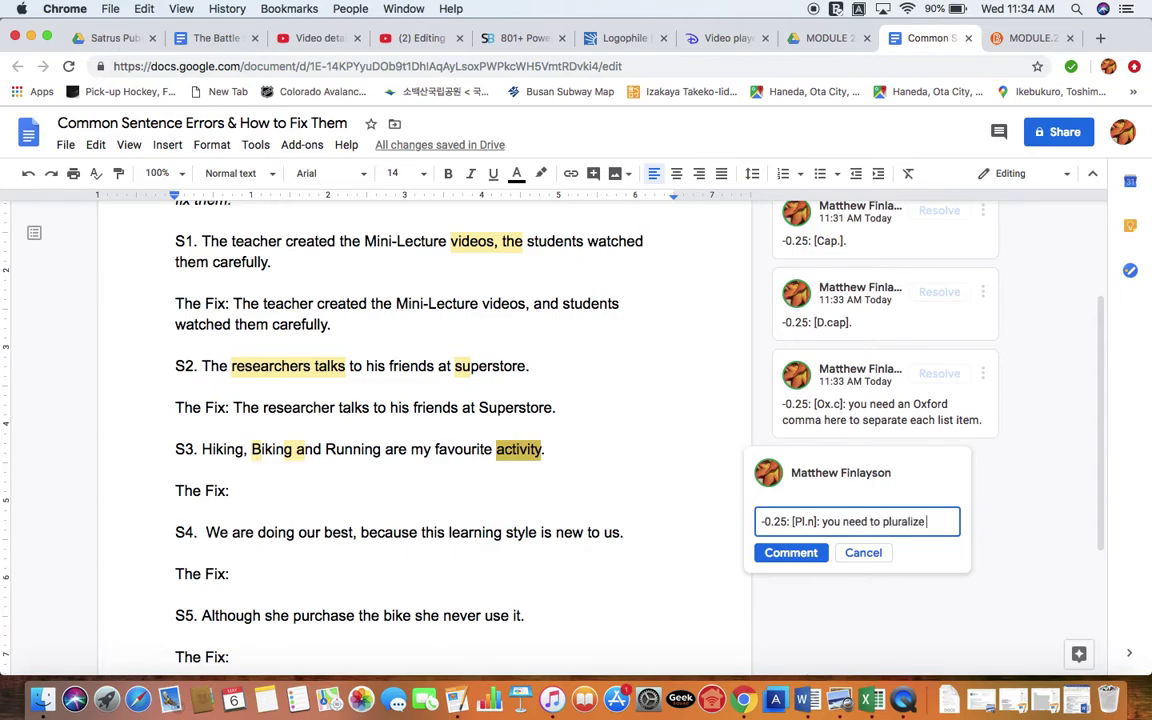
{"action": "type", "text": " this noun to"}
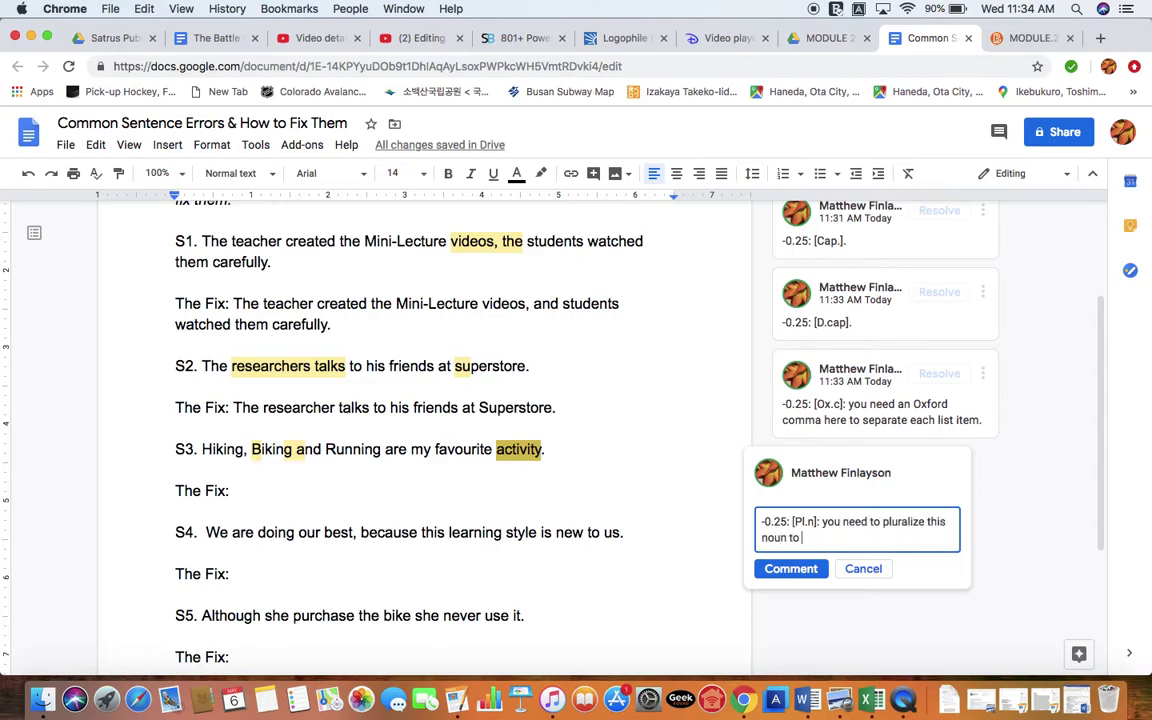
{"action": "type", "text": " make it fit in theis context."}
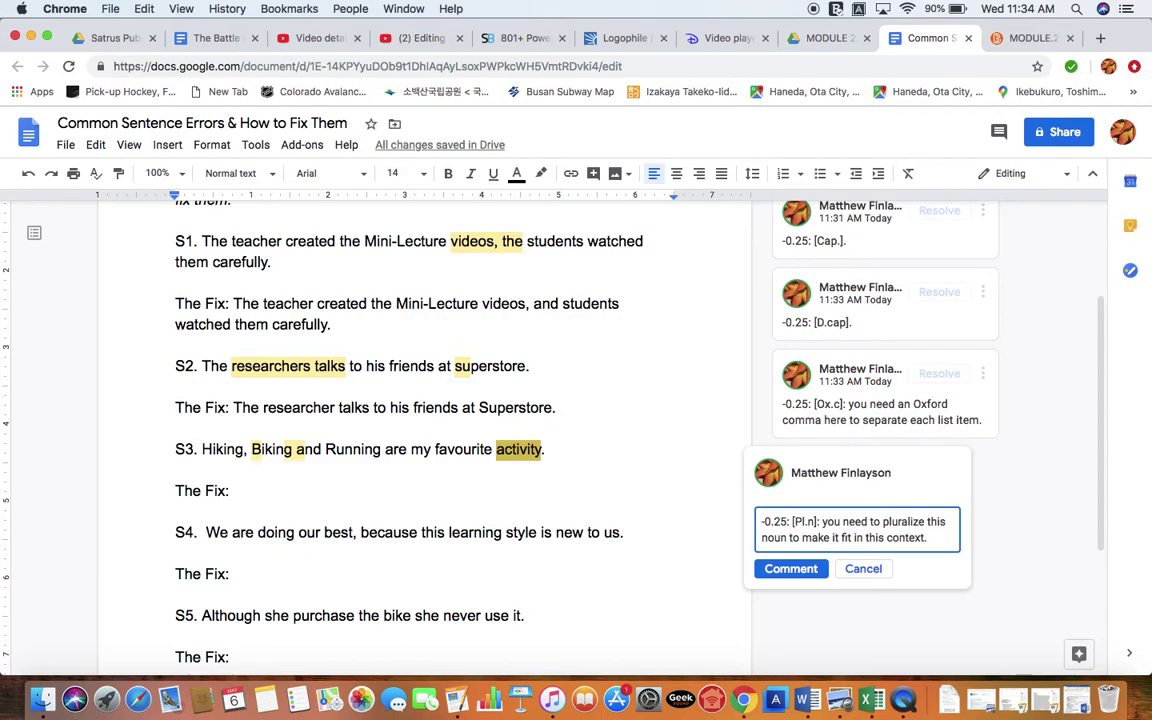
Post the [Pl.n] comment and write S3's fix: 'Hiking, biking, and running are my favourite activities.'.
{"action": "left_click", "coordinate": [797, 570]}
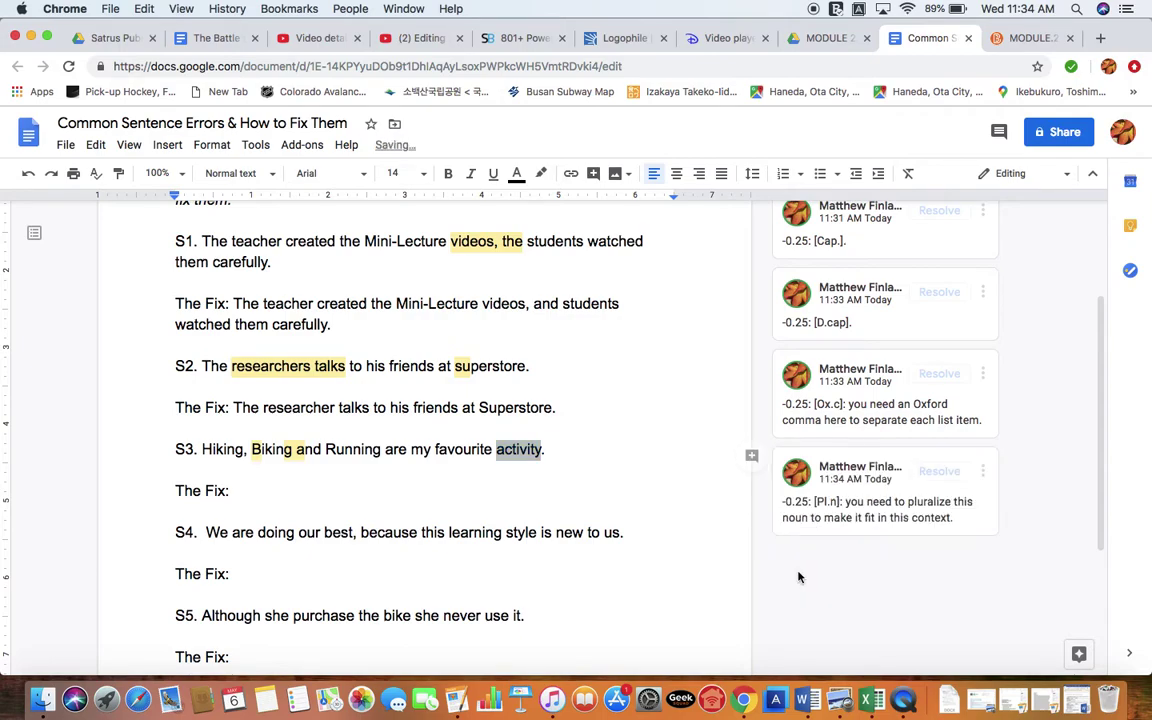
{"action": "left_click", "coordinate": [235, 491]}
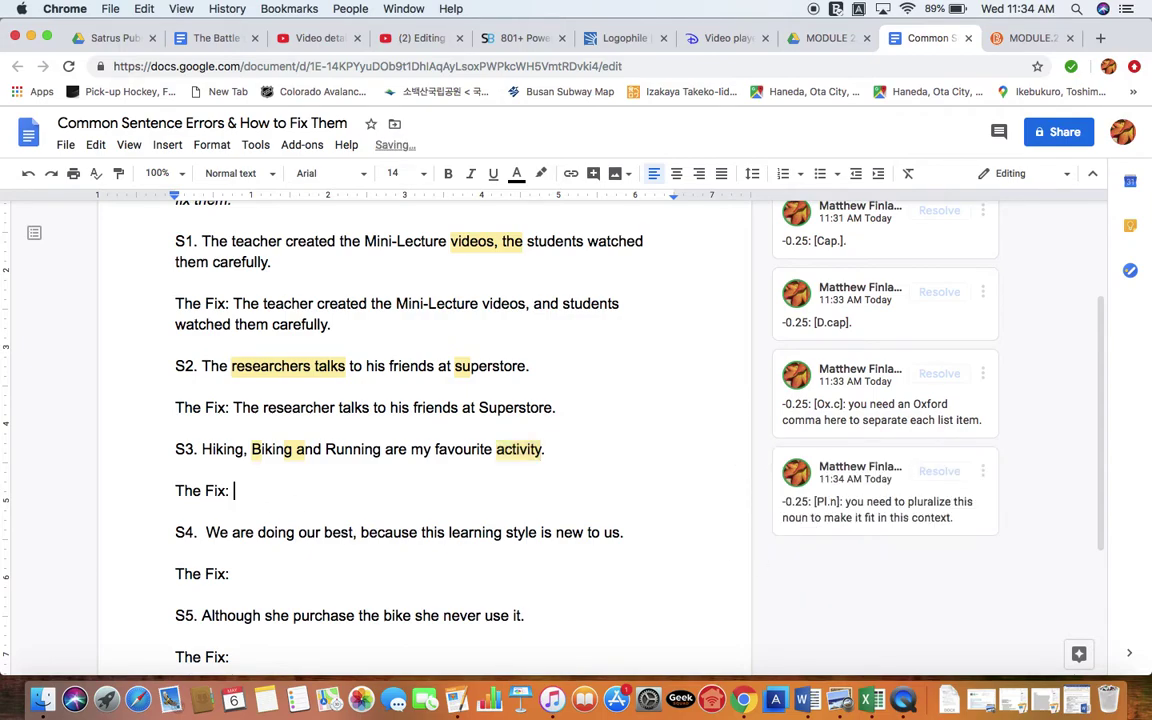
{"action": "type", "text": "Hiking, biking"}
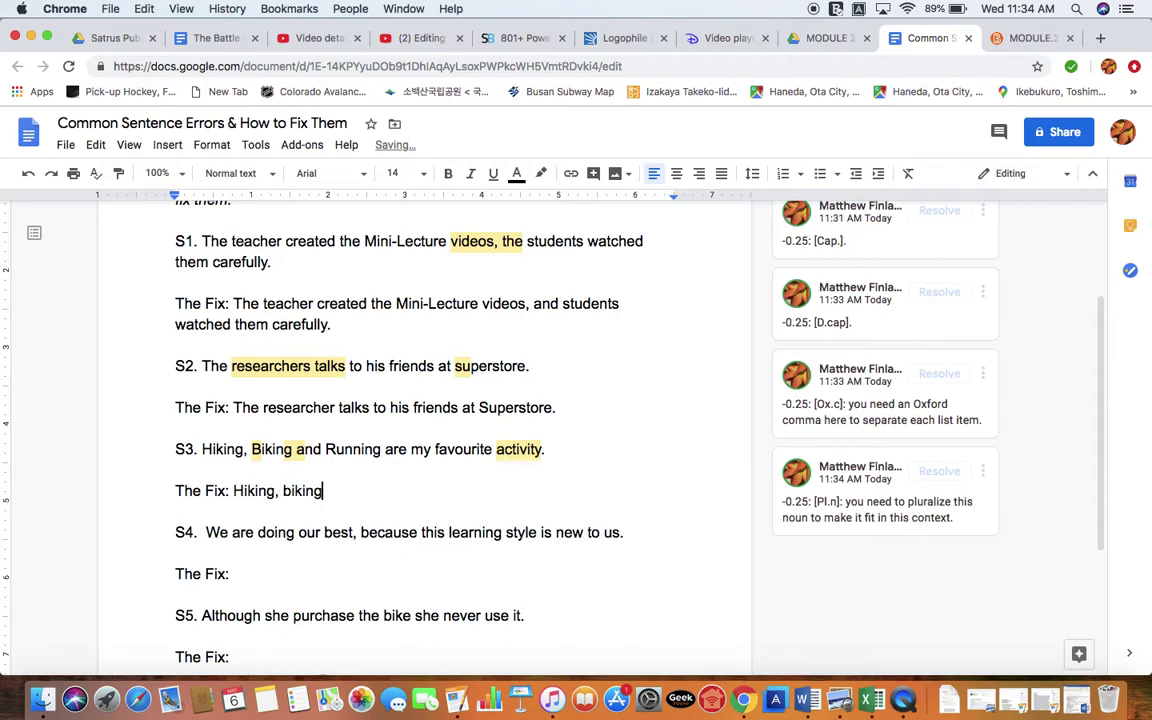
{"action": "type", "text": ", and running are "}
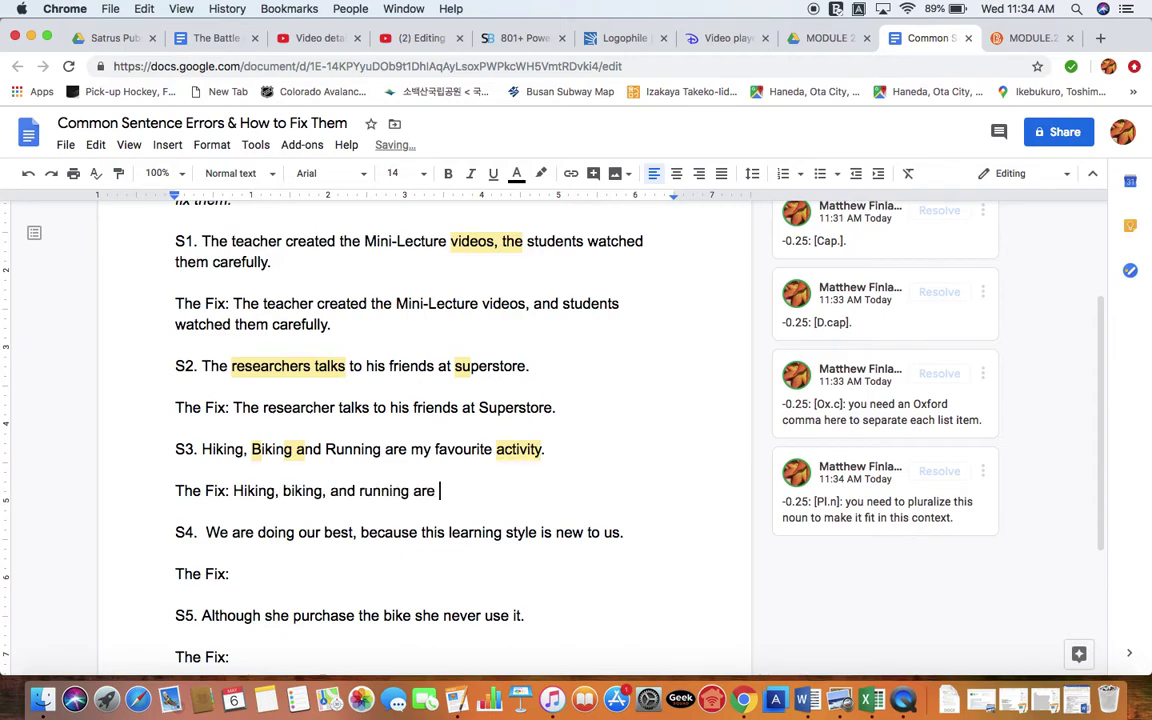
{"action": "type", "text": "my favou"}
{"action": "key", "text": "BackSpace"}
{"action": "key", "text": "BackSpace"}
{"action": "key", "text": "BackSpace"}
{"action": "type", "text": "vourite "}
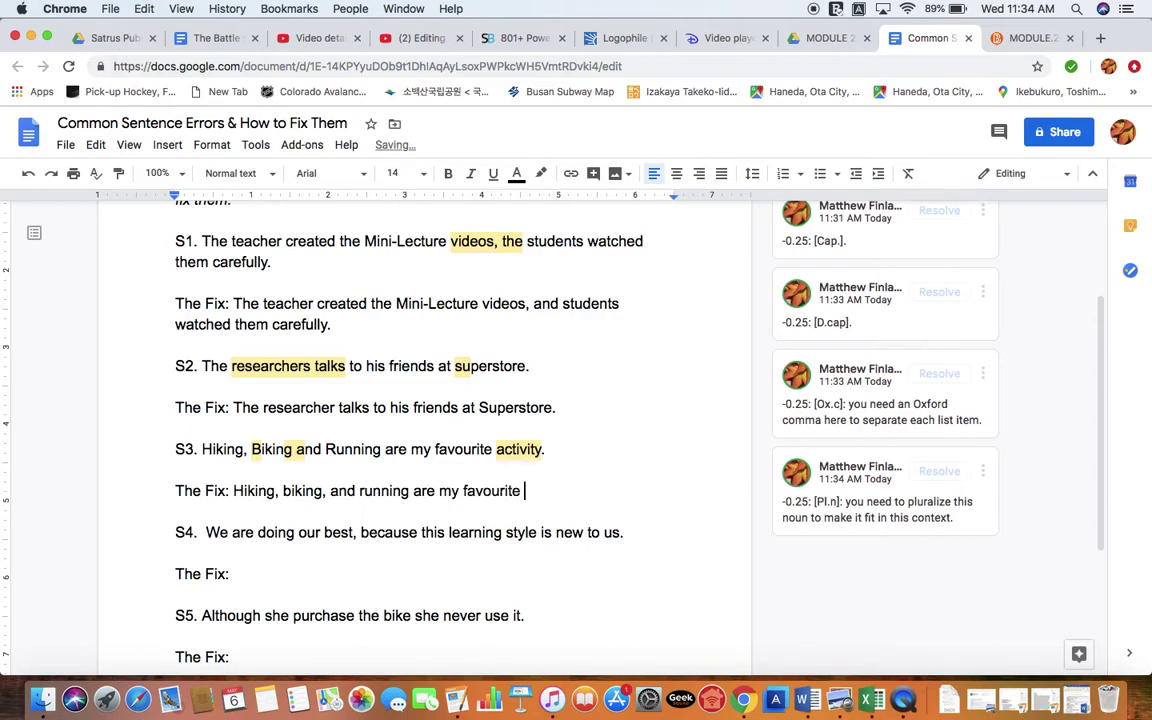
{"action": "type", "text": "activities."}
{"action": "key", "text": "Down"}
{"action": "key", "text": "Down"}
{"action": "key", "text": "Down"}
{"action": "key", "text": "Down"}
{"action": "scroll", "coordinate": [296, 483], "scroll_direction": "down", "scroll_amount": 2}
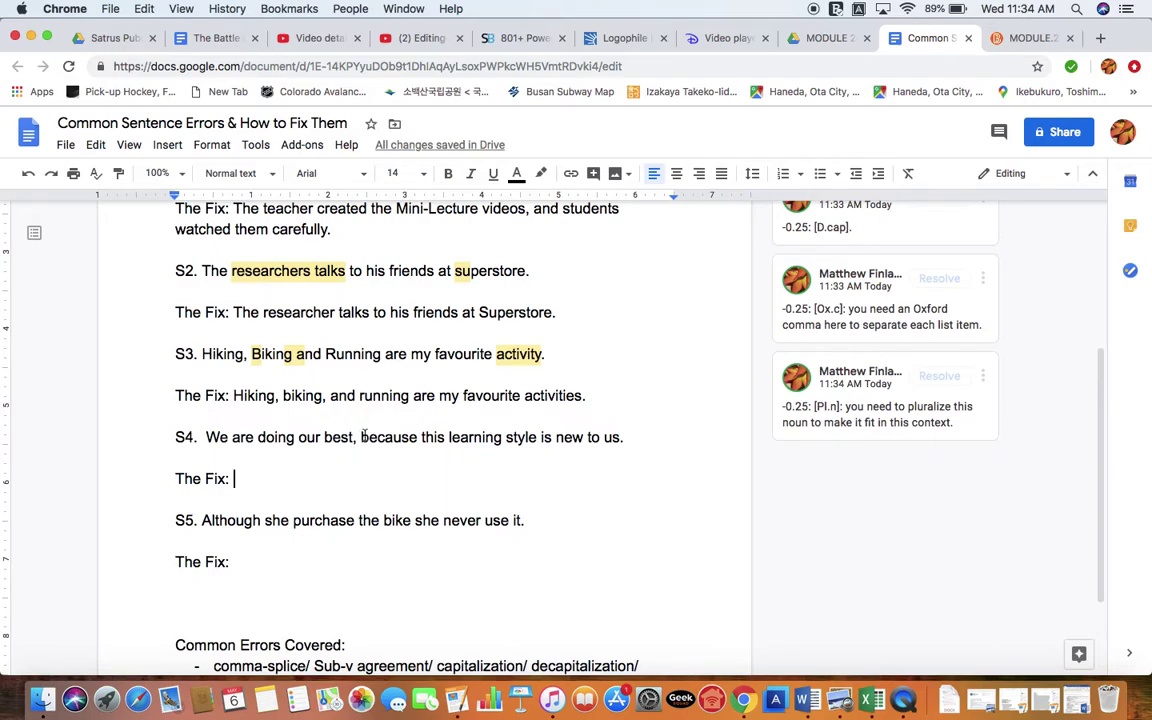
Post '-0.25: [Complex.B error]' on the comma in S4's 'best, because'.
{"action": "left_click_drag", "start_coordinate": [368, 437], "coordinate": [321, 436]}
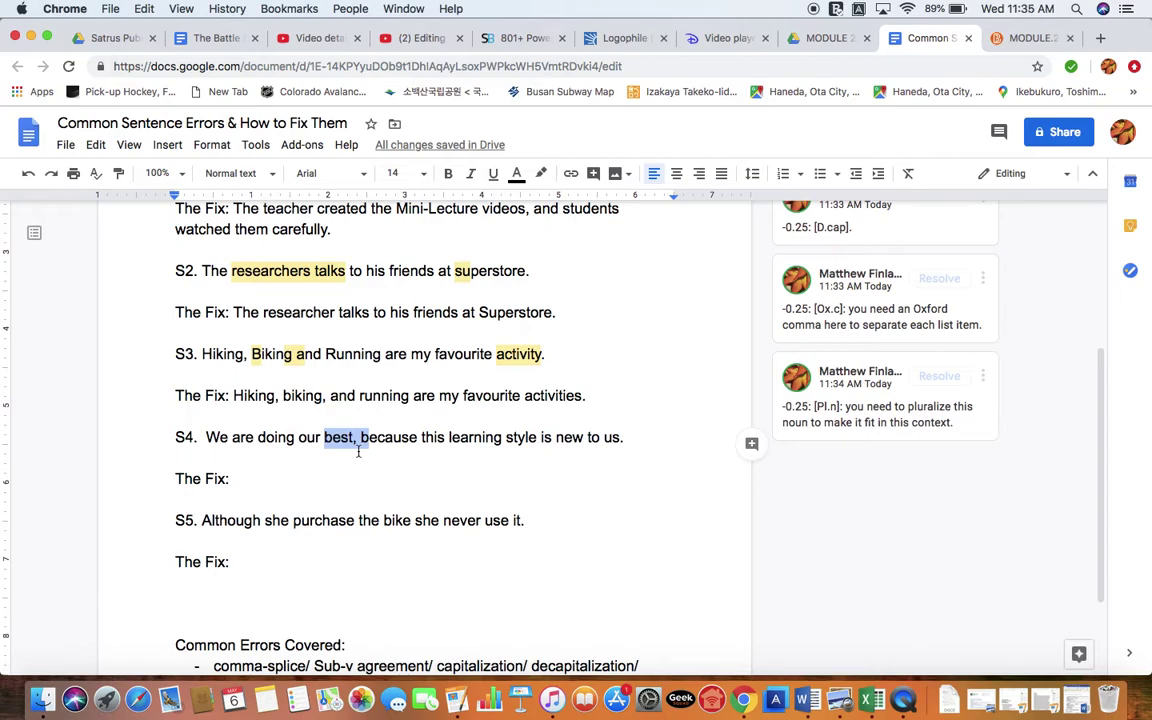
{"action": "left_click", "coordinate": [593, 174]}
{"action": "type", "text": "-0"}
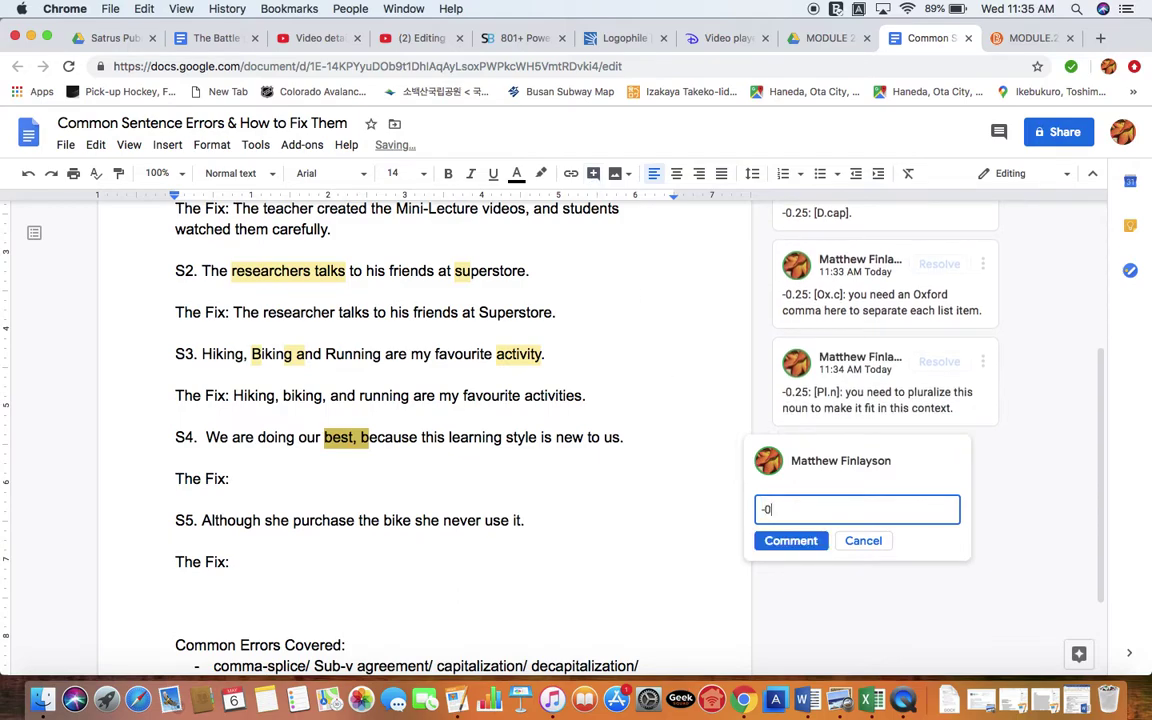
{"action": "type", "text": ".25: [Comple"}
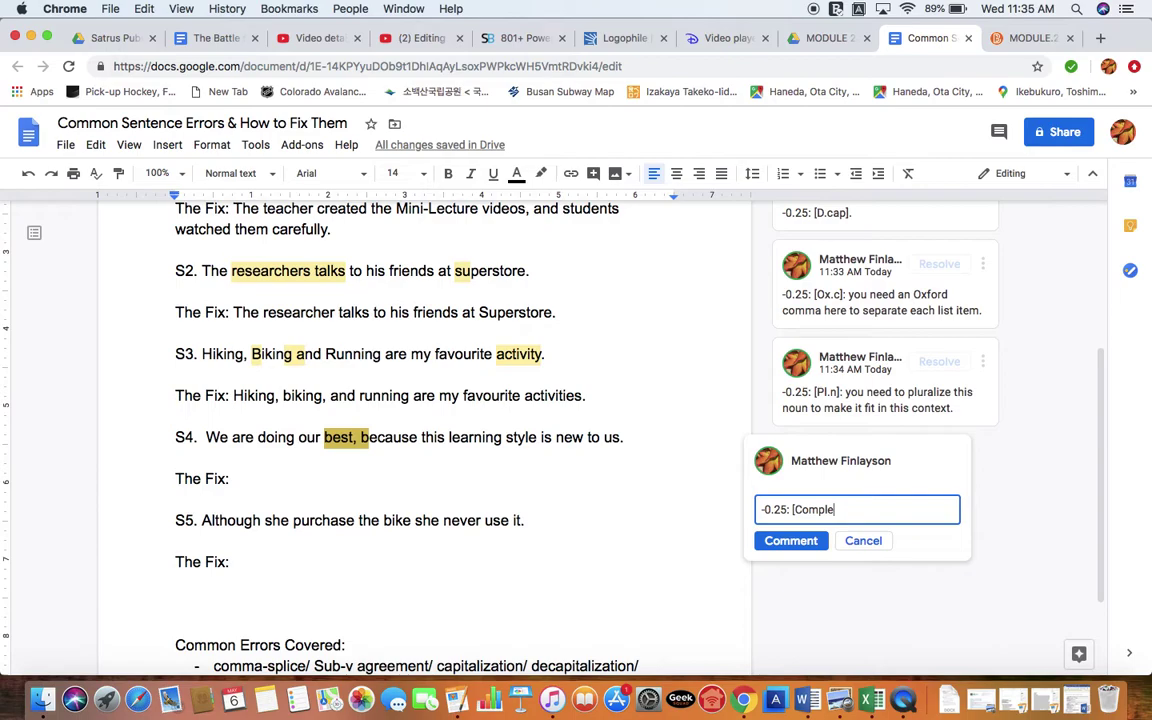
{"action": "type", "text": "x.B error]:"}
{"action": "key", "text": "Tab"}
{"action": "key", "text": "Return"}
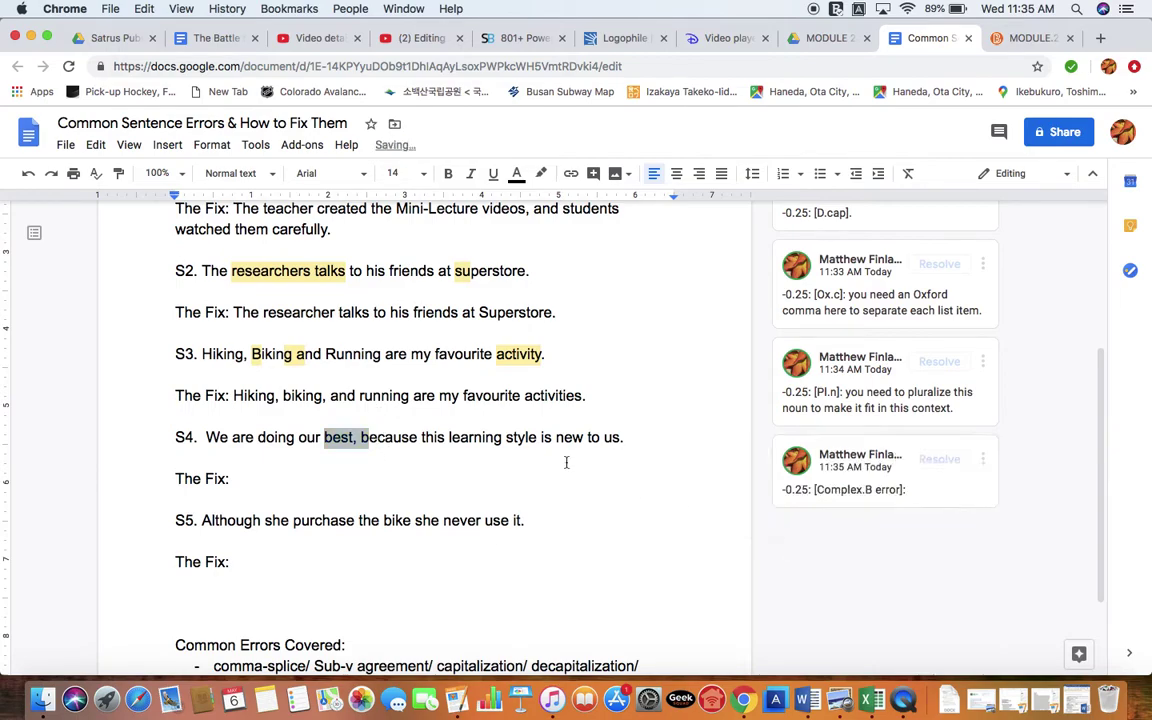
{"action": "double_click", "coordinate": [390, 437]}
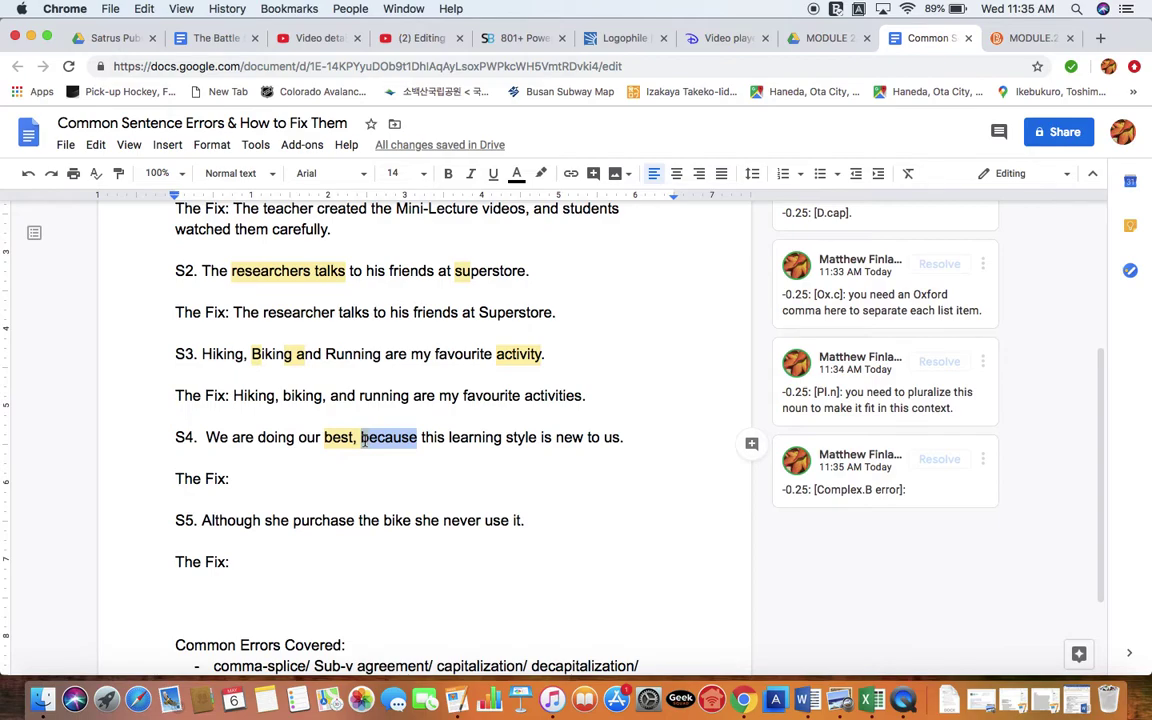
Write S4's fix: 'We are doing our best because this learning style is new to us.'.
{"action": "left_click", "coordinate": [282, 483]}
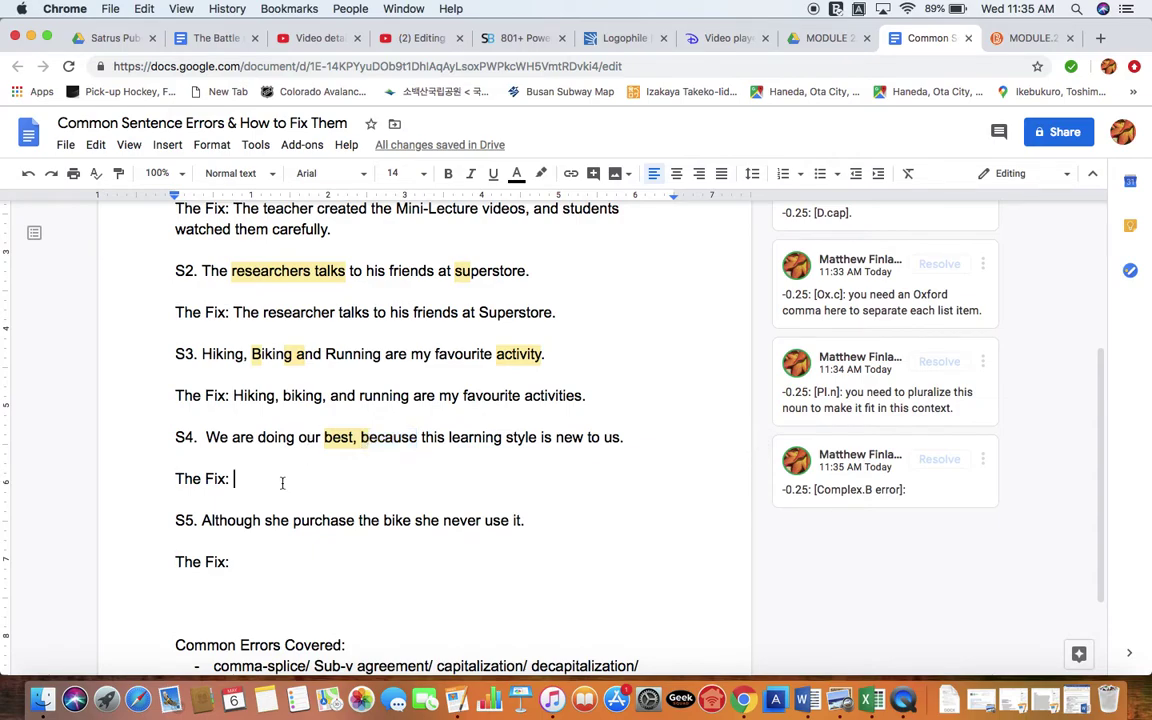
{"action": "type", "text": "We are doi"}
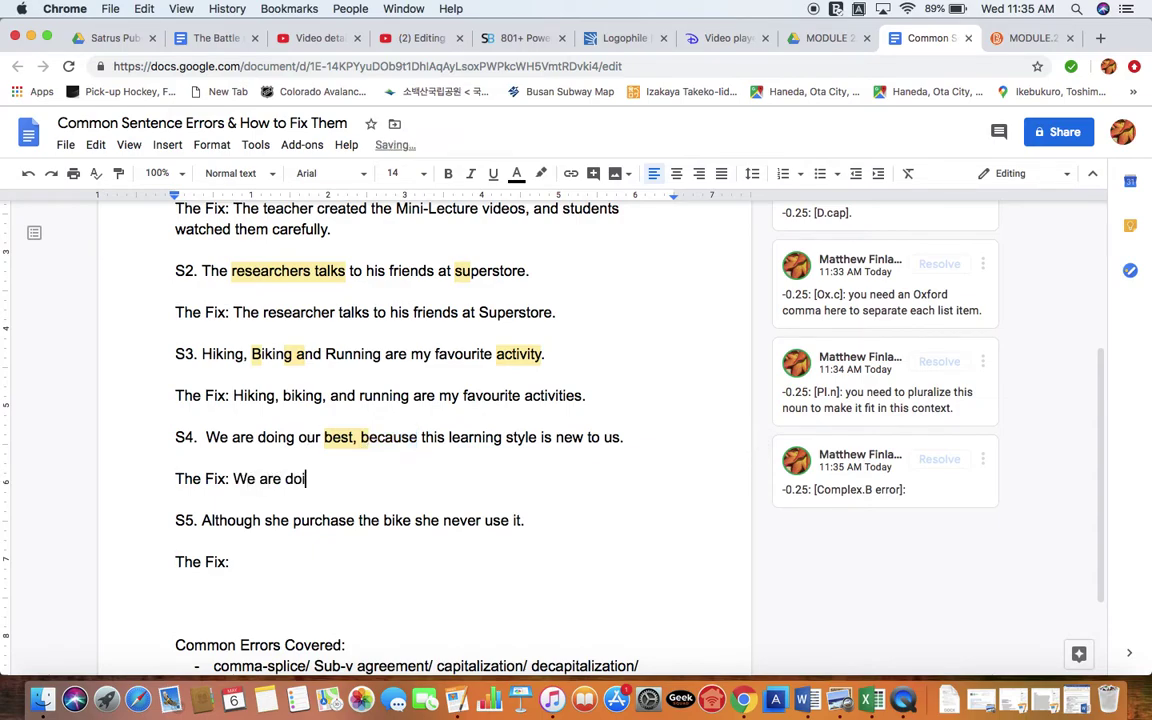
{"action": "type", "text": "ng our best because this l"}
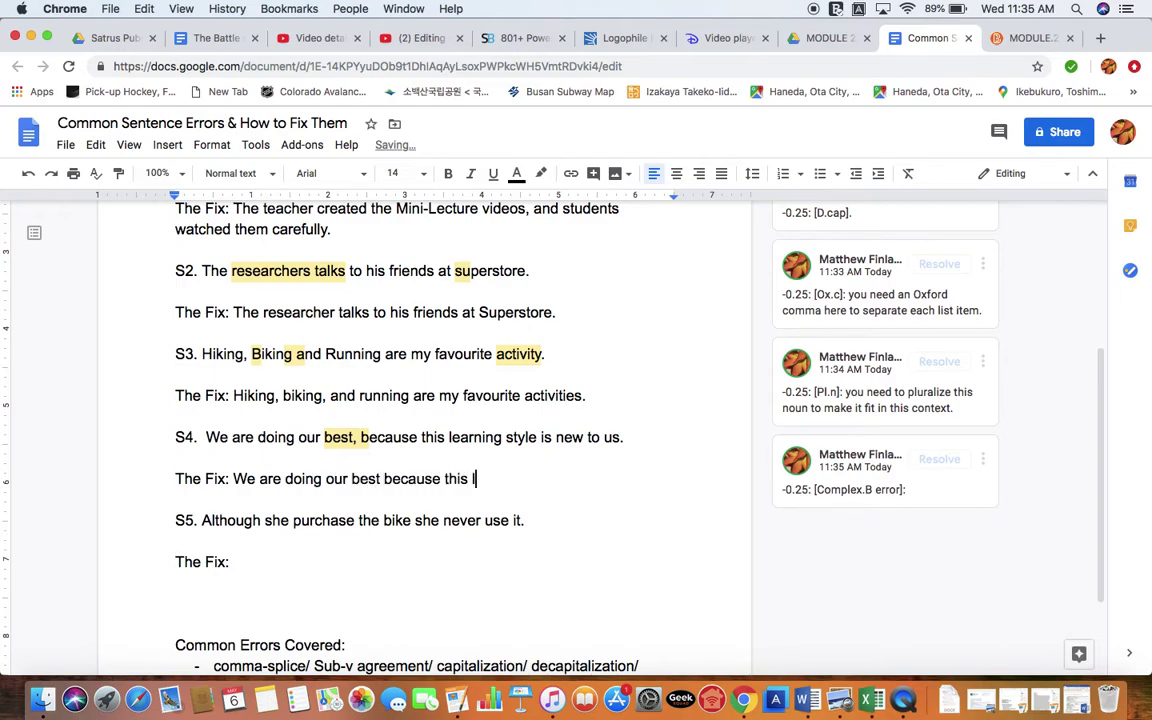
{"action": "type", "text": "earning style is new to us."}
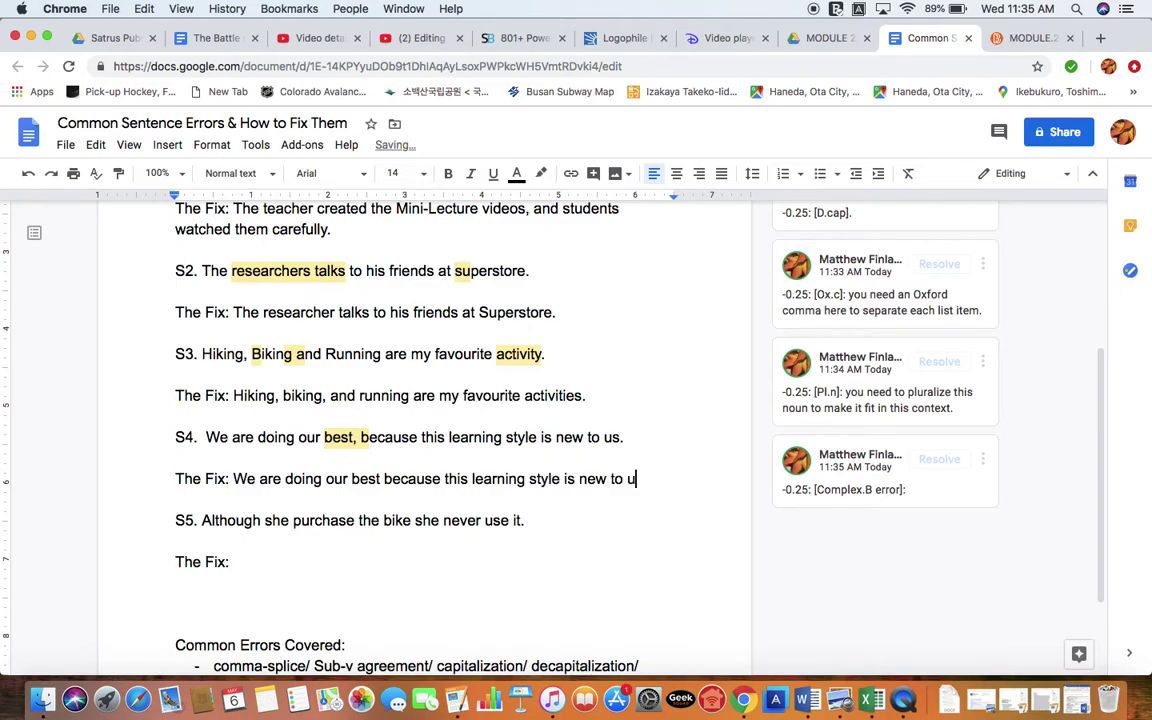
{"action": "left_click", "coordinate": [525, 520]}
Review 'Although' and 'bike' in S5, then select 'bike she' where the comma is missing.
{"action": "scroll", "coordinate": [277, 524], "scroll_direction": "down", "scroll_amount": 1}
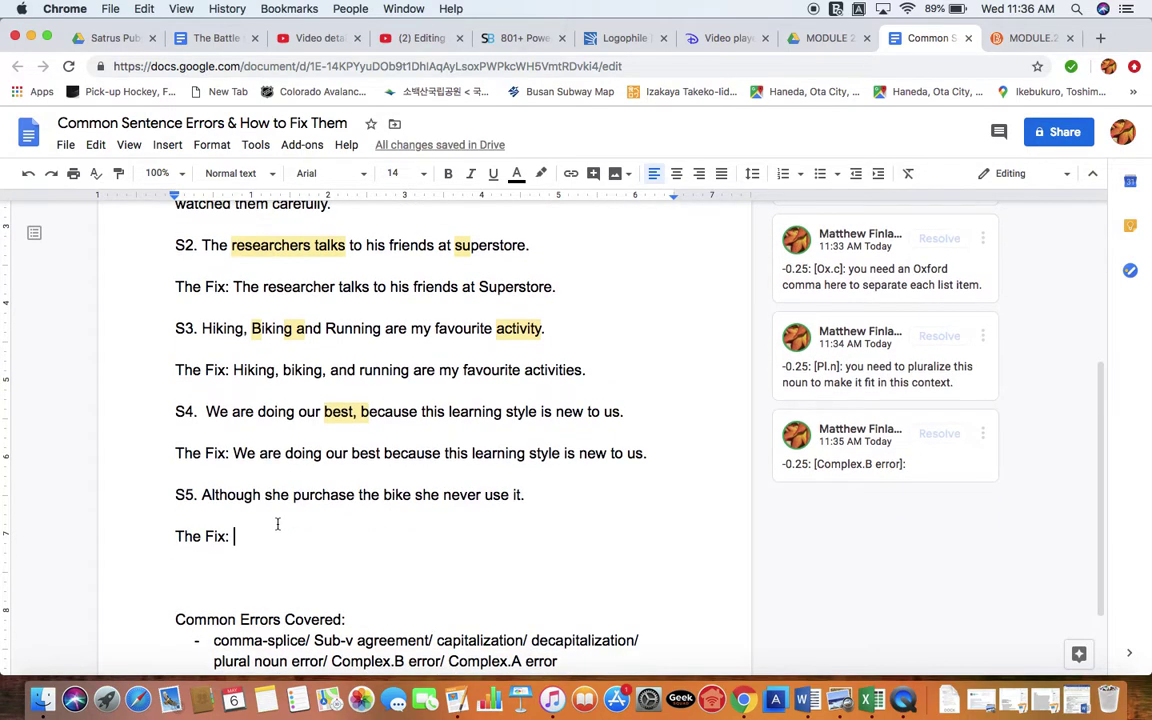
{"action": "left_click", "coordinate": [203, 494]}
{"action": "left_click_drag", "start_coordinate": [222, 494], "coordinate": [265, 494]}
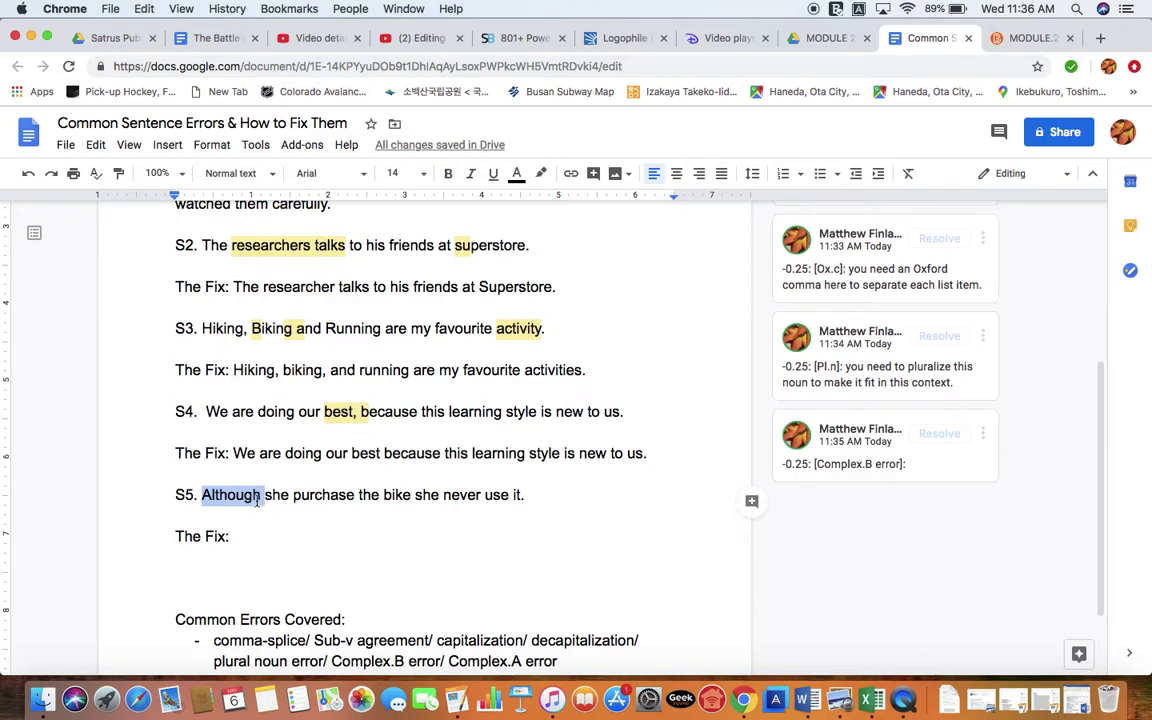
{"action": "left_click", "coordinate": [411, 494]}
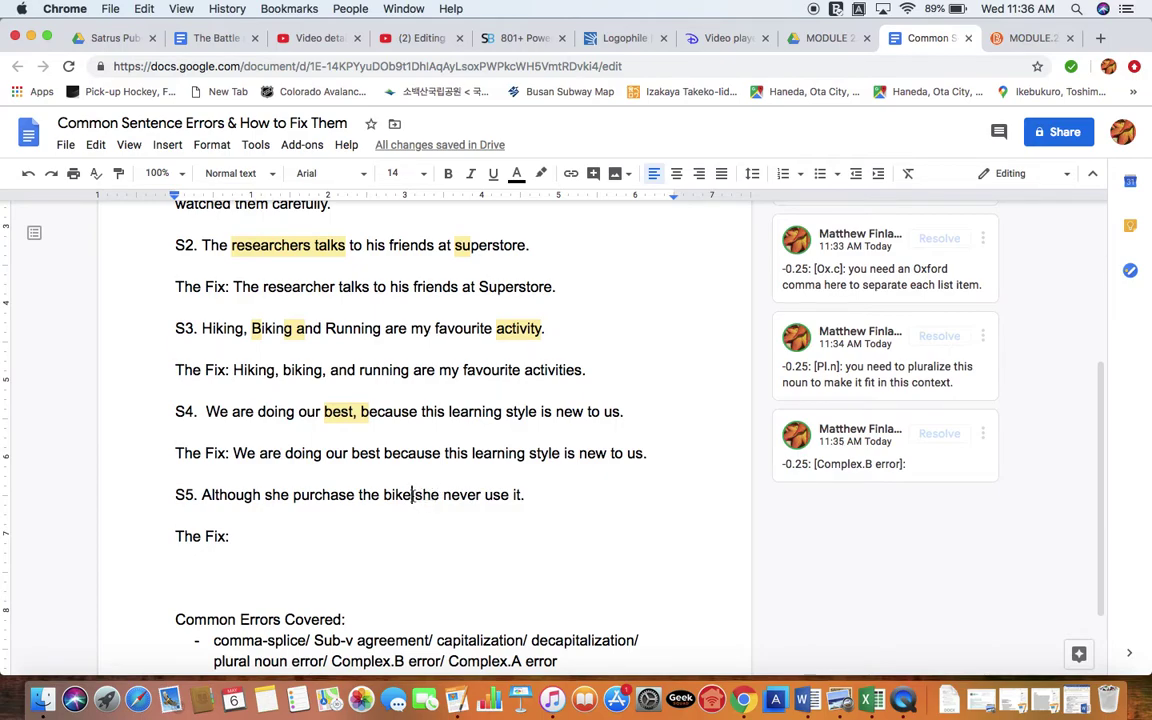
{"action": "double_click", "coordinate": [236, 493]}
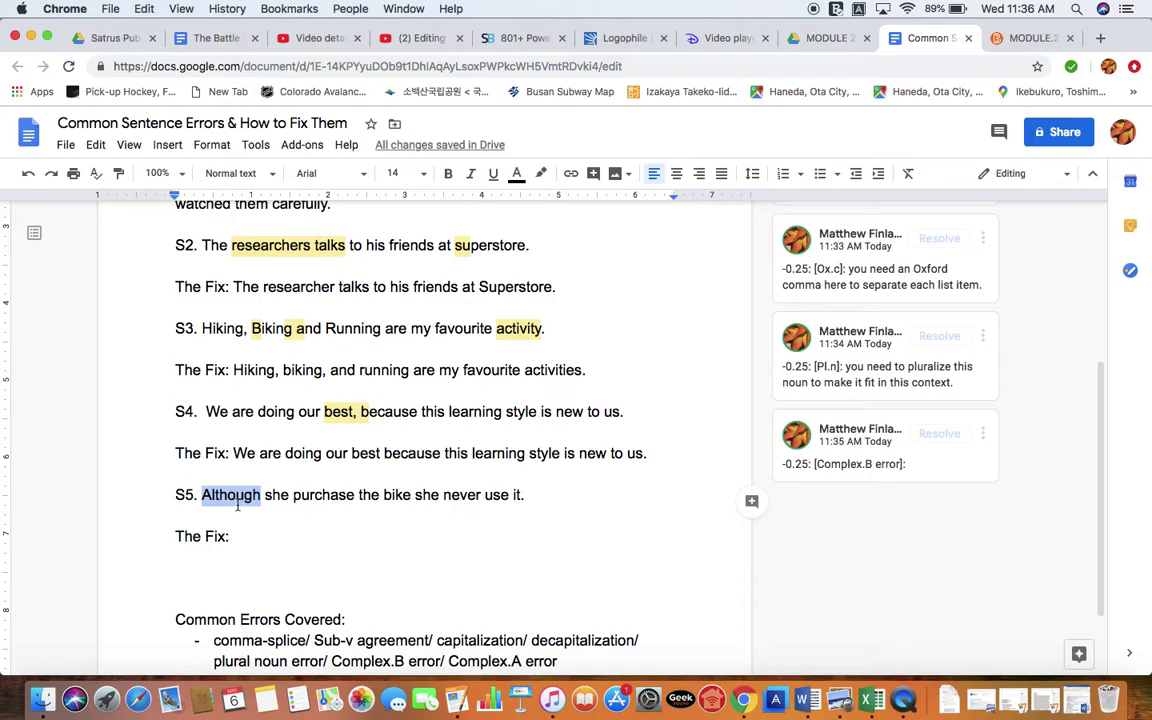
{"action": "left_click", "coordinate": [412, 494]}
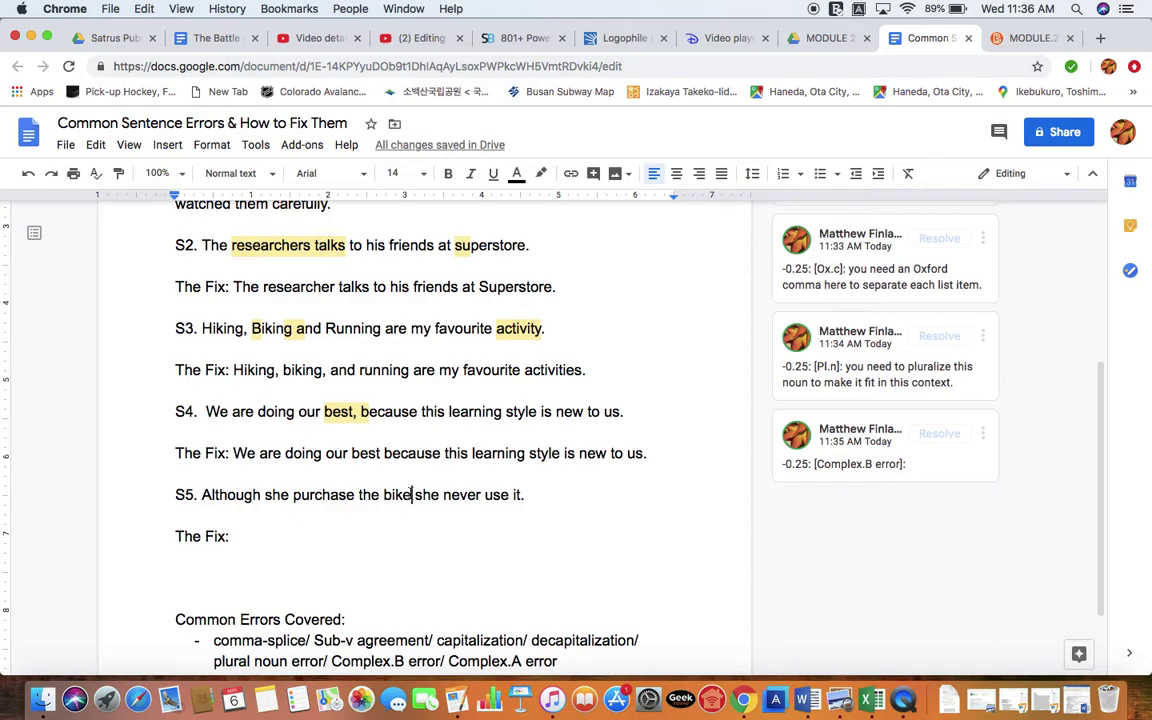
{"action": "double_click", "coordinate": [409, 452]}
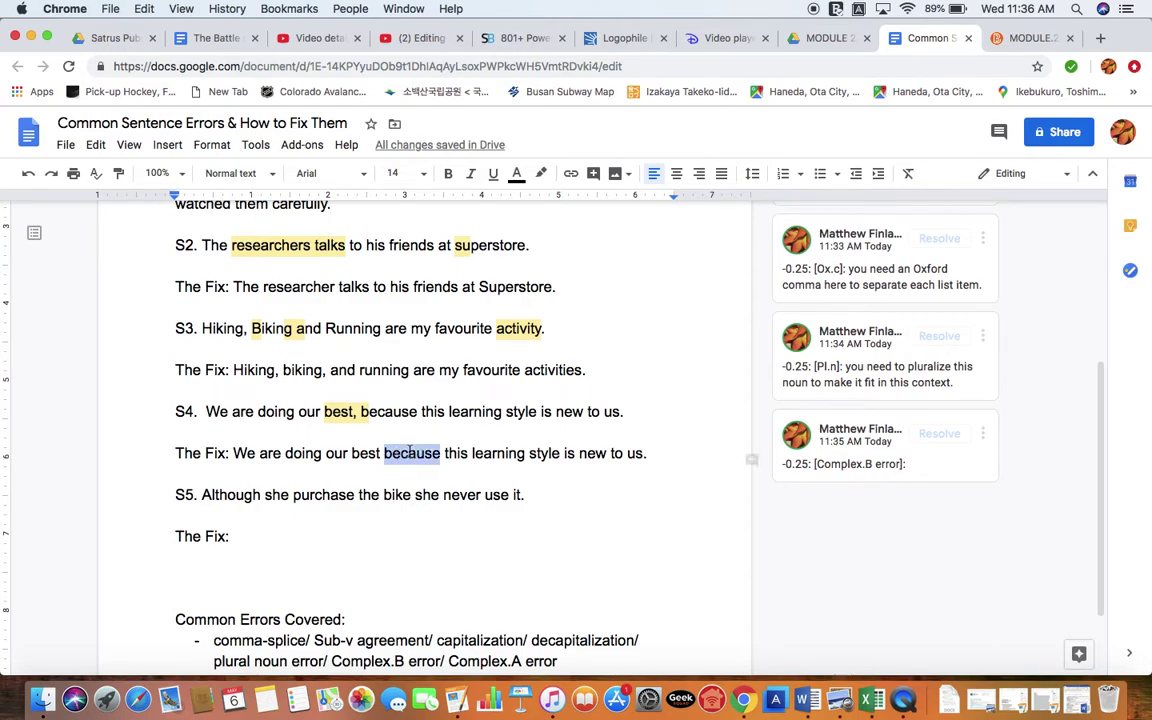
{"action": "double_click", "coordinate": [231, 494]}
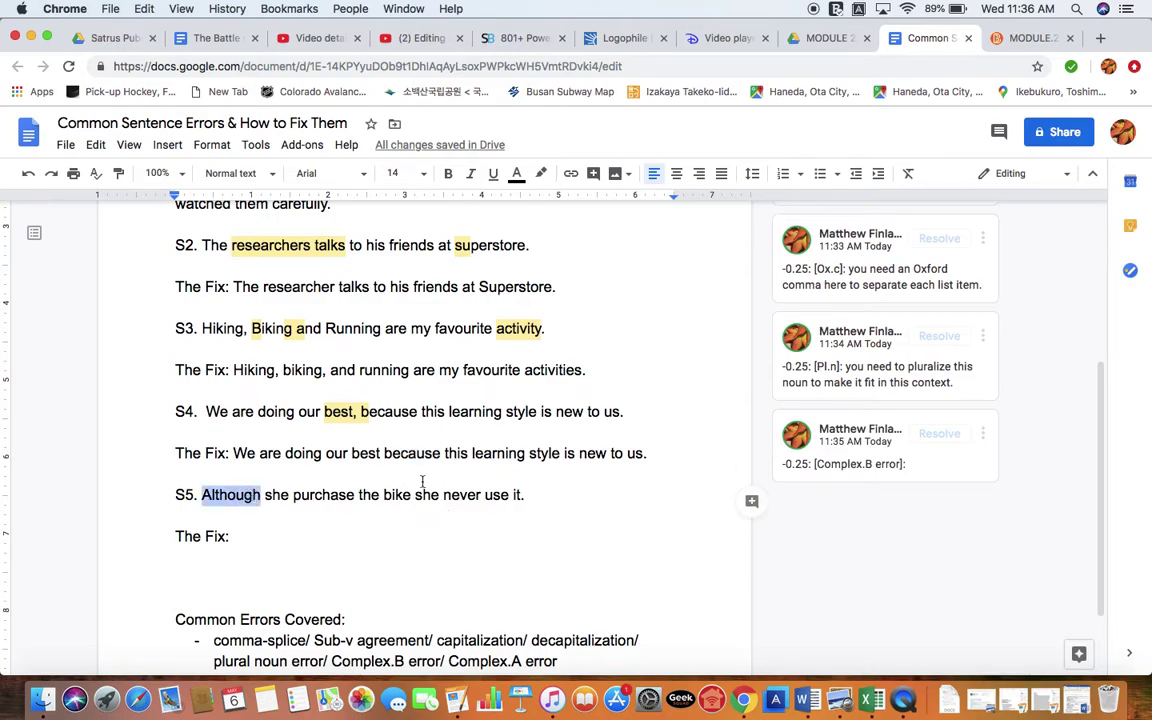
{"action": "left_click_drag", "start_coordinate": [440, 495], "coordinate": [383, 494]}
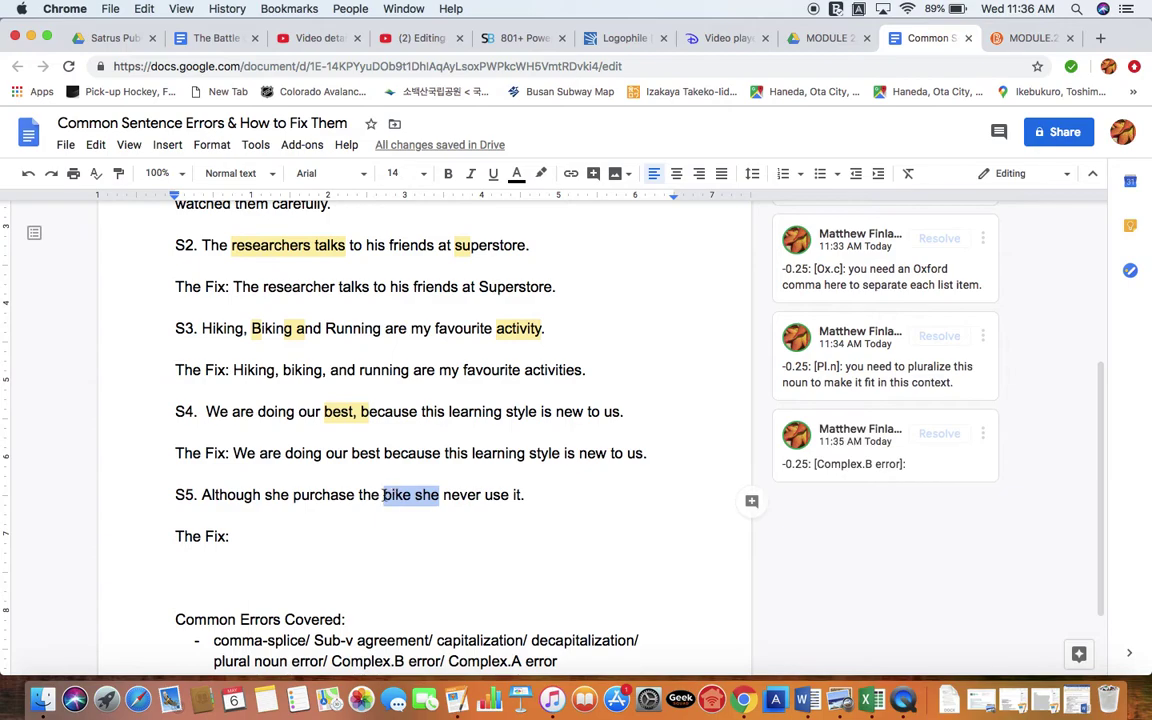
Comment on 'bike she' in S5: '-0.25: [Complex.A error]: you need a comma to separate/link the clauses.'.
{"action": "left_click", "coordinate": [752, 503]}
{"action": "type", "text": "-0.25:"}
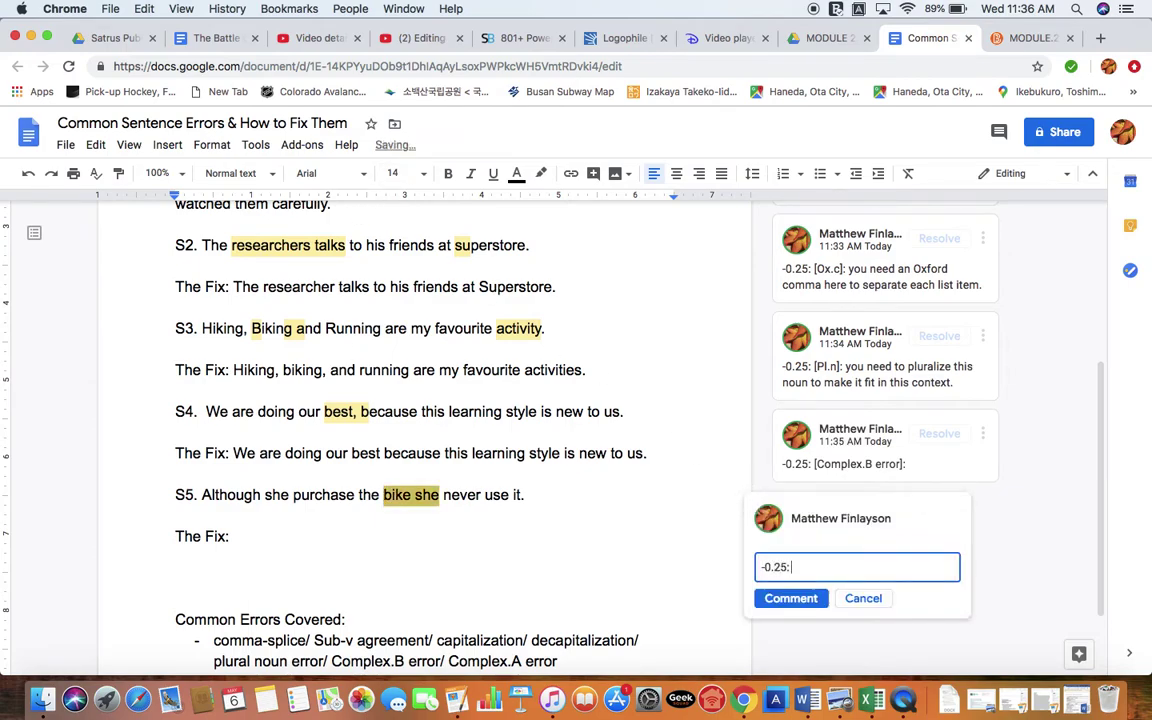
{"action": "type", "text": " [Complex"}
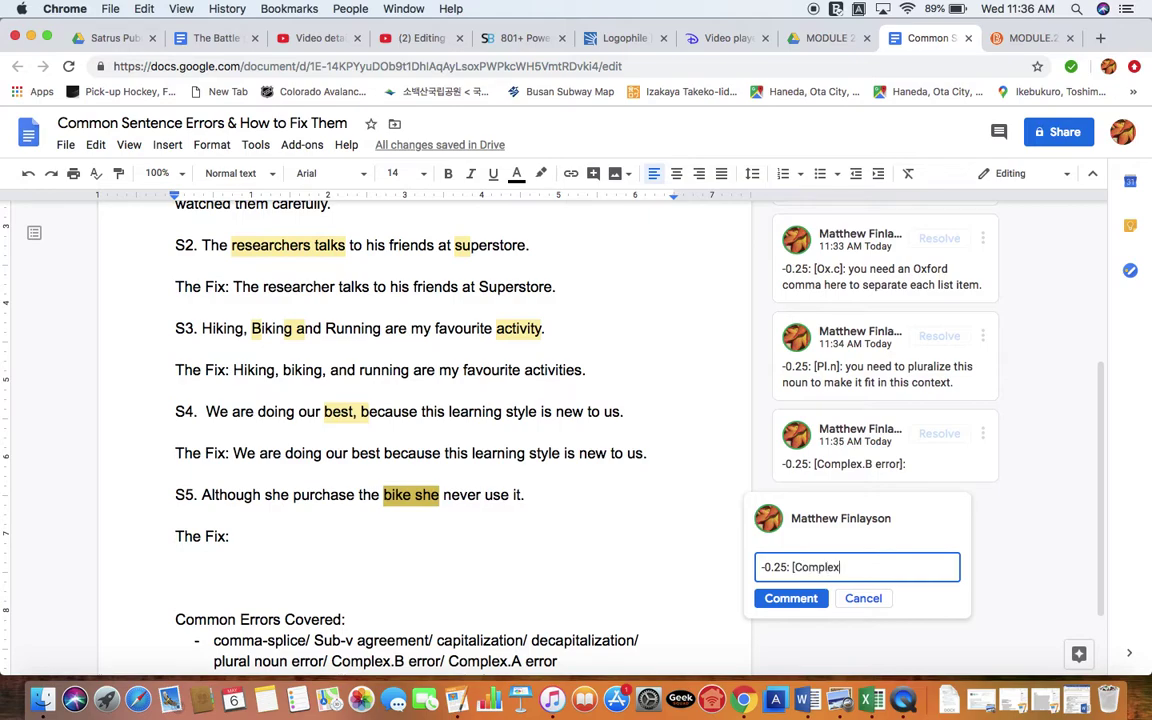
{"action": "type", "text": ".A error]: you need a comma to"}
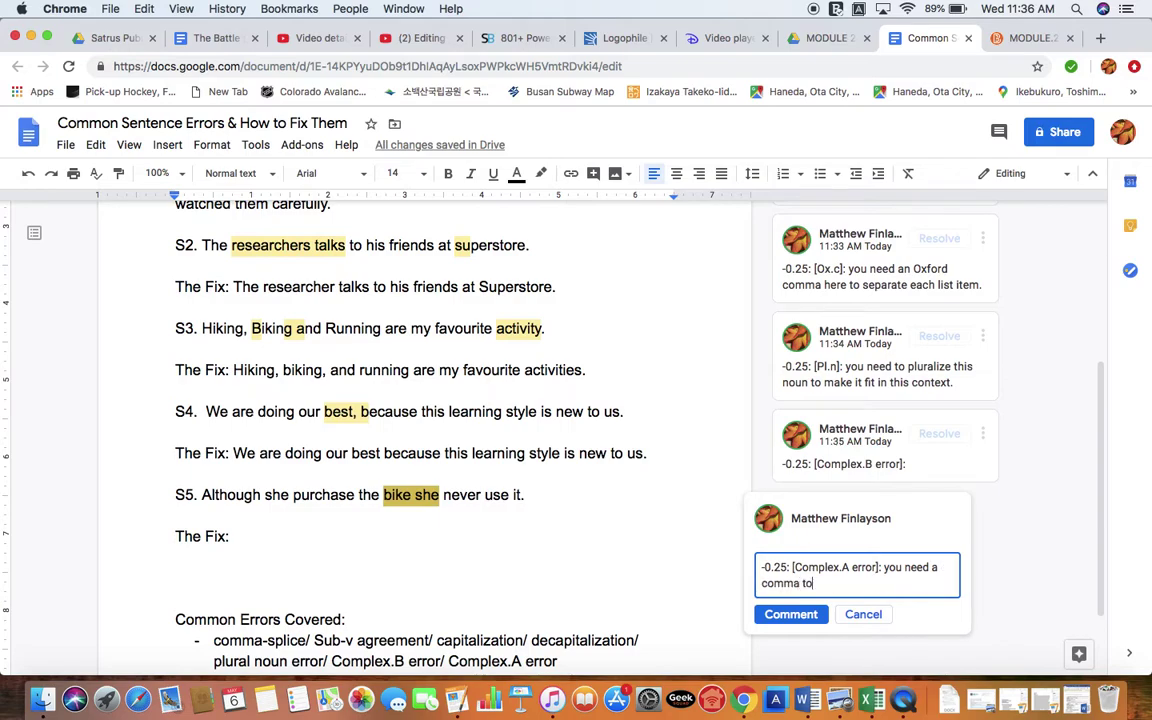
{"action": "type", "text": " separate/link the clauses."}
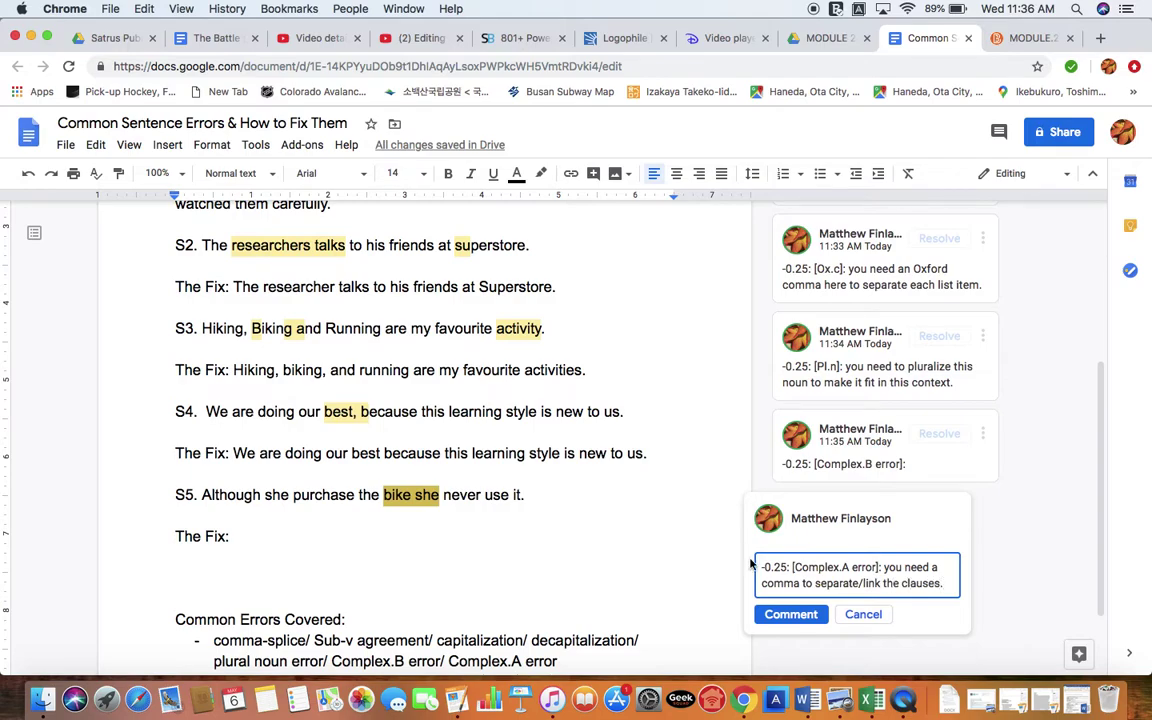
{"action": "left_click", "coordinate": [800, 614]}
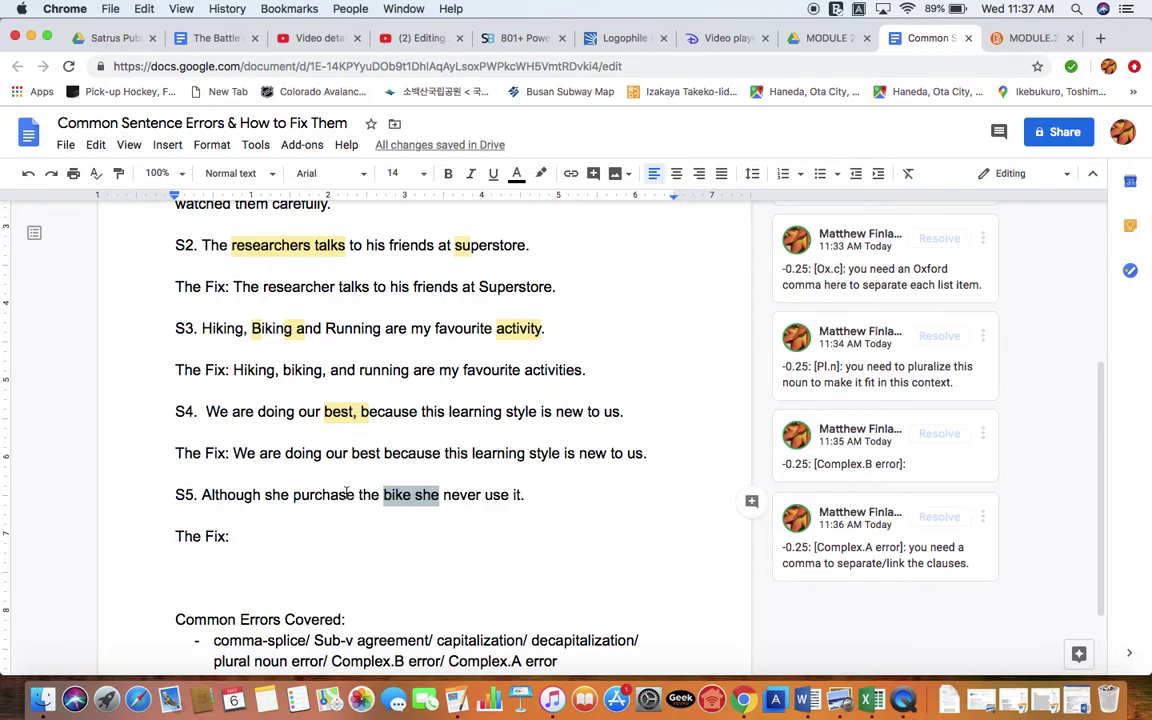
Comment '-0.25: [v.t.]' on the ending of 'purchase' in S5, asking for the past tense.
{"action": "left_click_drag", "start_coordinate": [354, 494], "coordinate": [338, 494]}
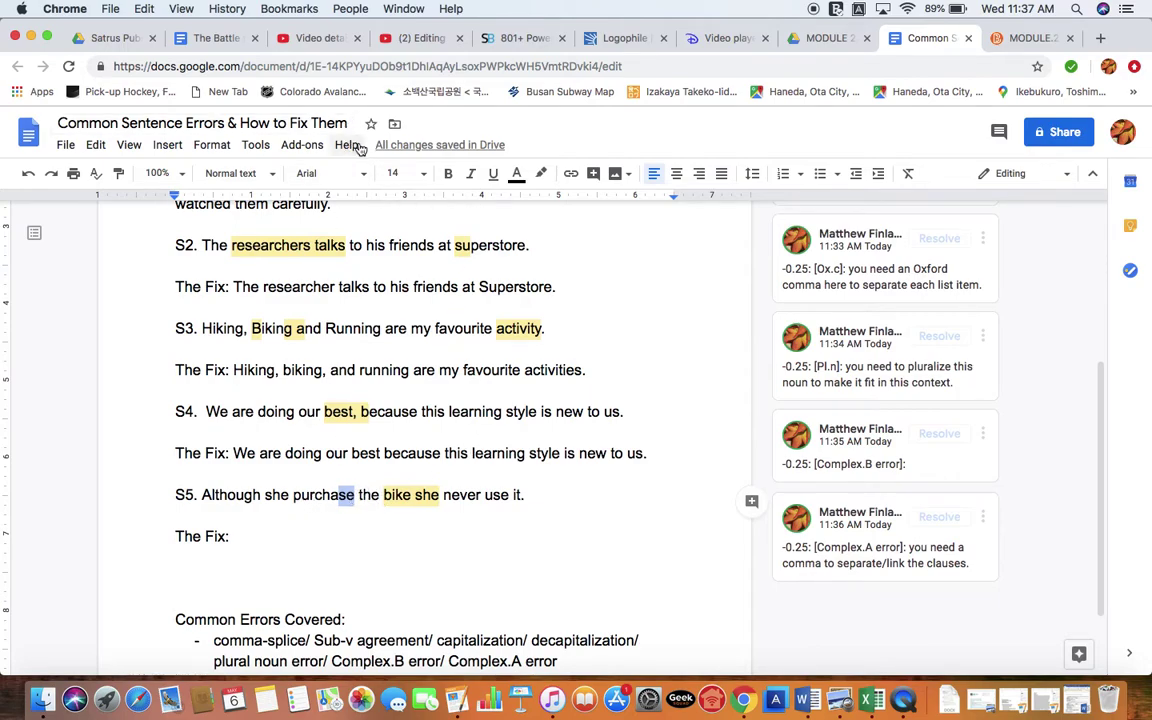
{"action": "left_click", "coordinate": [763, 508]}
{"action": "type", "text": "-0.25:"}
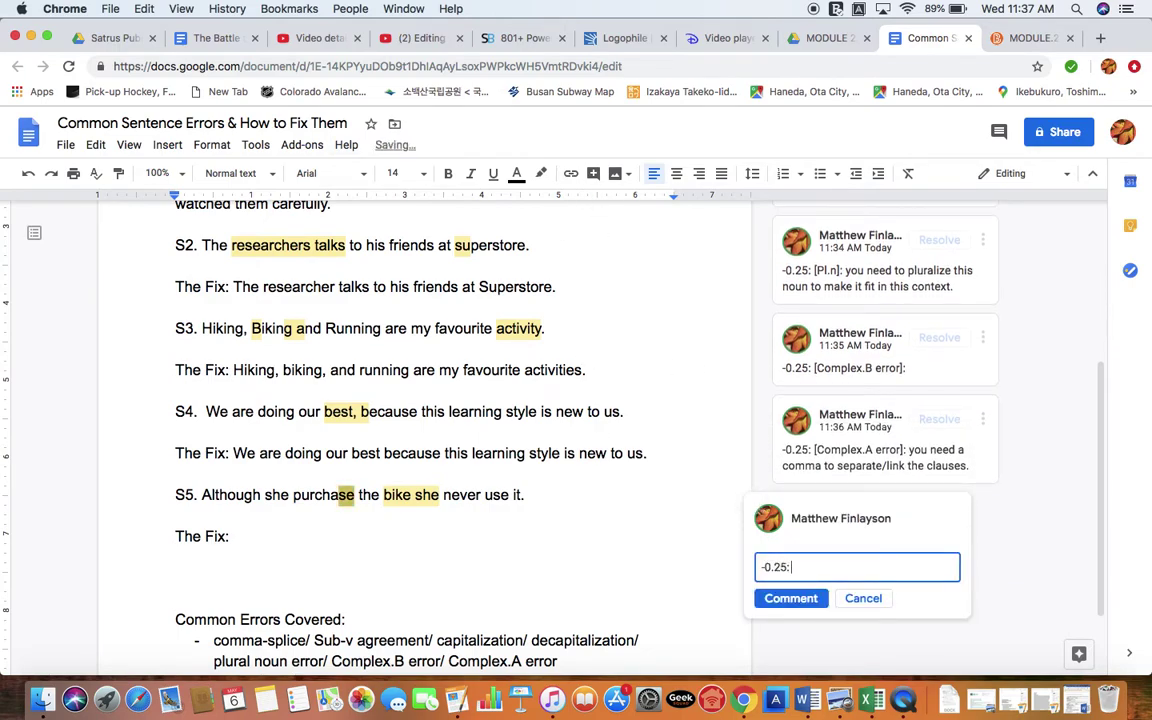
{"action": "type", "text": " [v.t."}
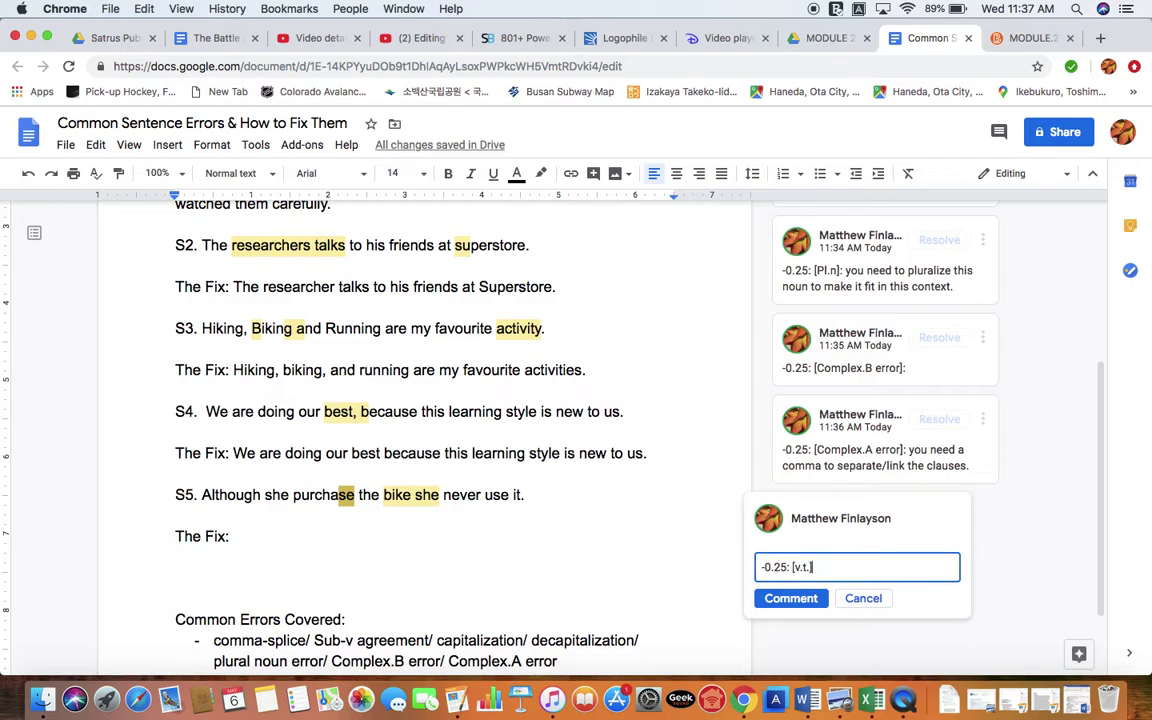
{"action": "type", "text": "]: the verb tense does not make sen"}
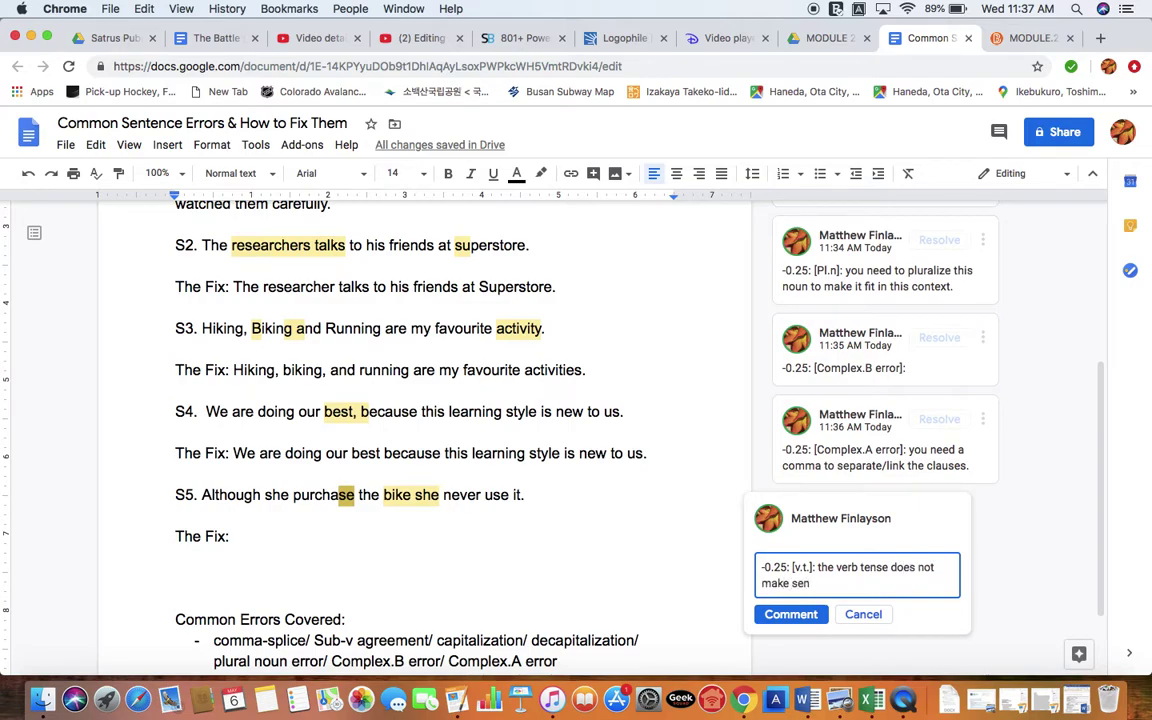
{"action": "type", "text": "se in ."}
{"action": "key", "text": "BackSpace"}
{"action": "type", "text": "this context; put it"}
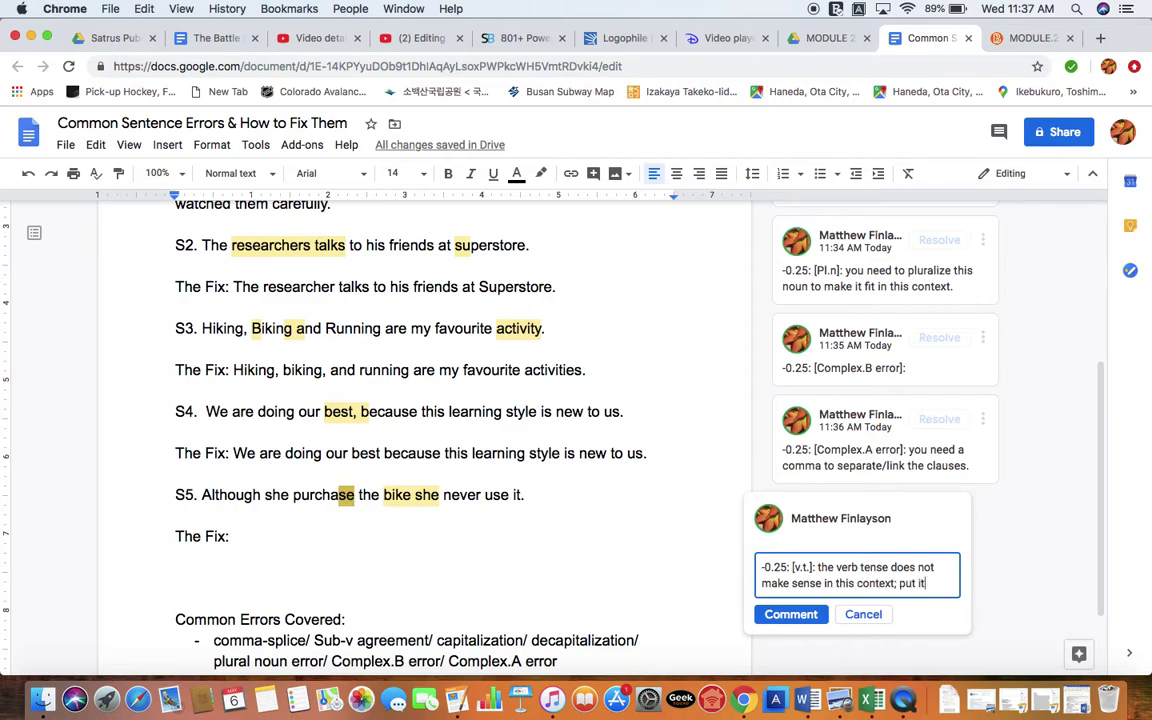
{"action": "type", "text": " in the past tense."}
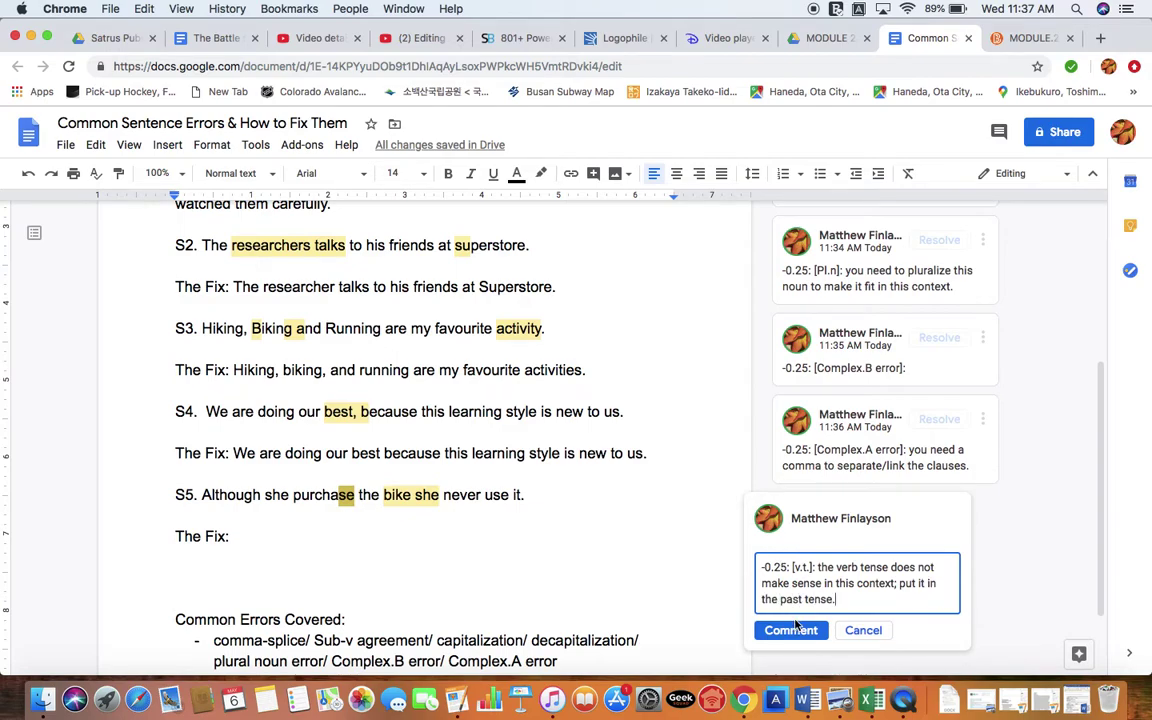
{"action": "key", "text": "super+Return"}
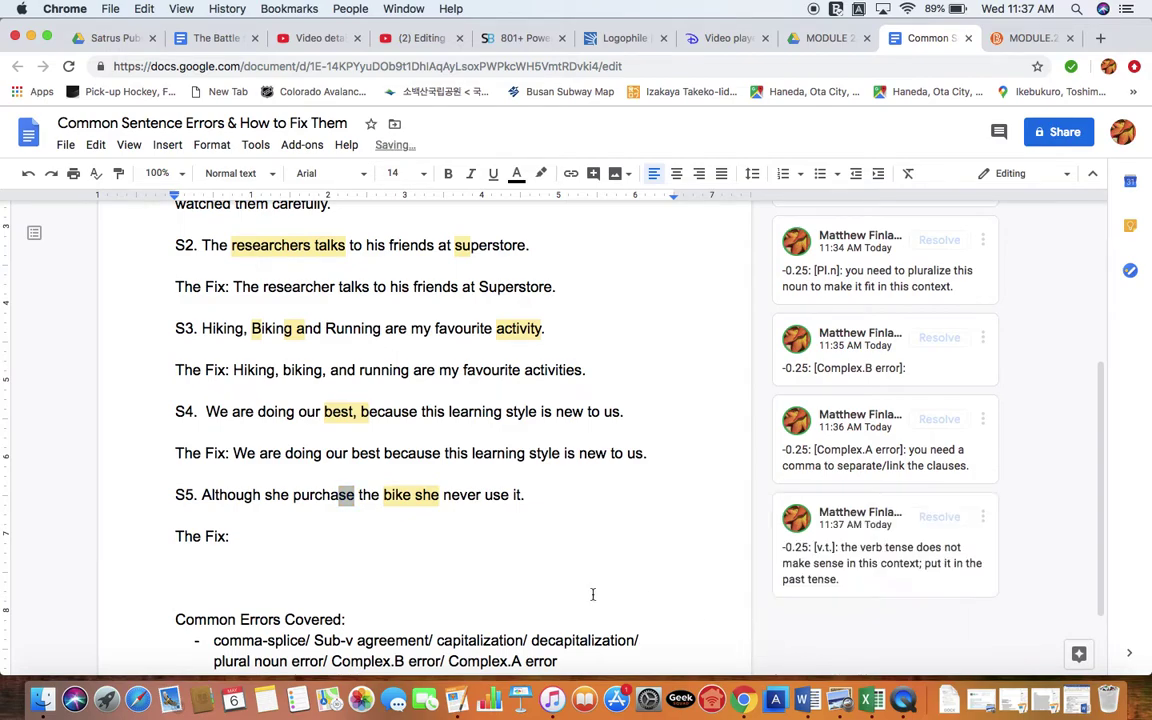
Write 'Although she purchased the bike, she never uses it.' after S5's The Fix: label.
{"action": "left_click", "coordinate": [288, 543]}
{"action": "type", "text": "Although she "}
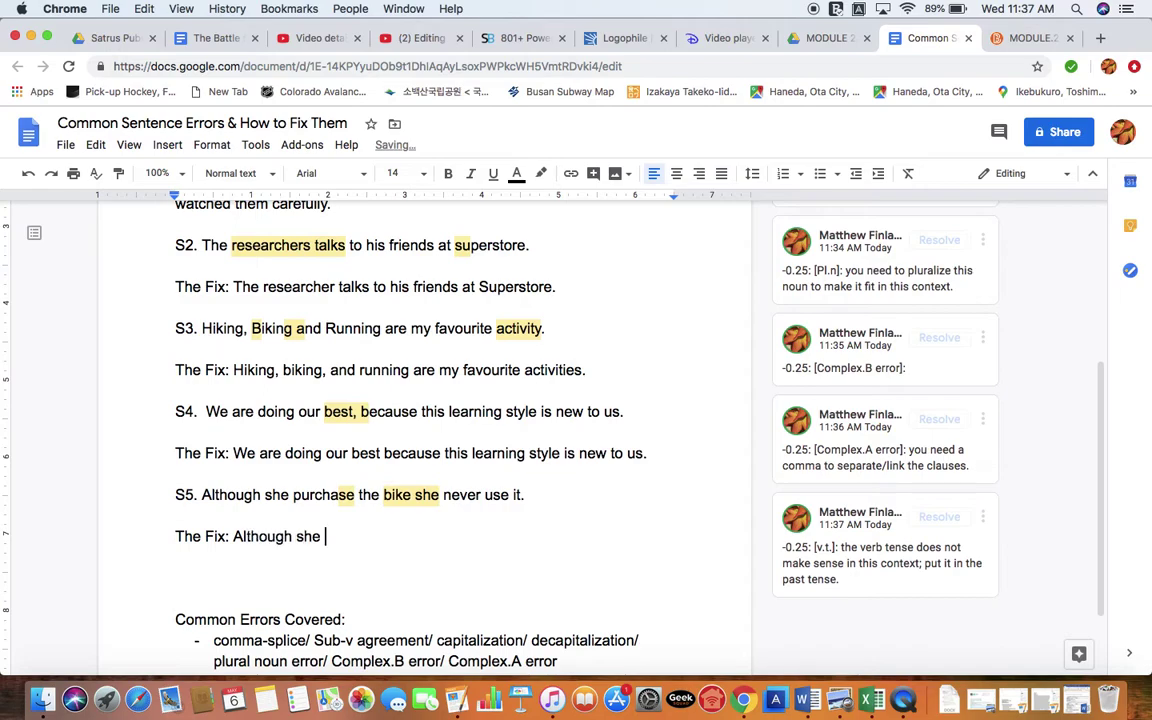
{"action": "type", "text": "purchased the be"}
{"action": "key", "text": "BackSpace"}
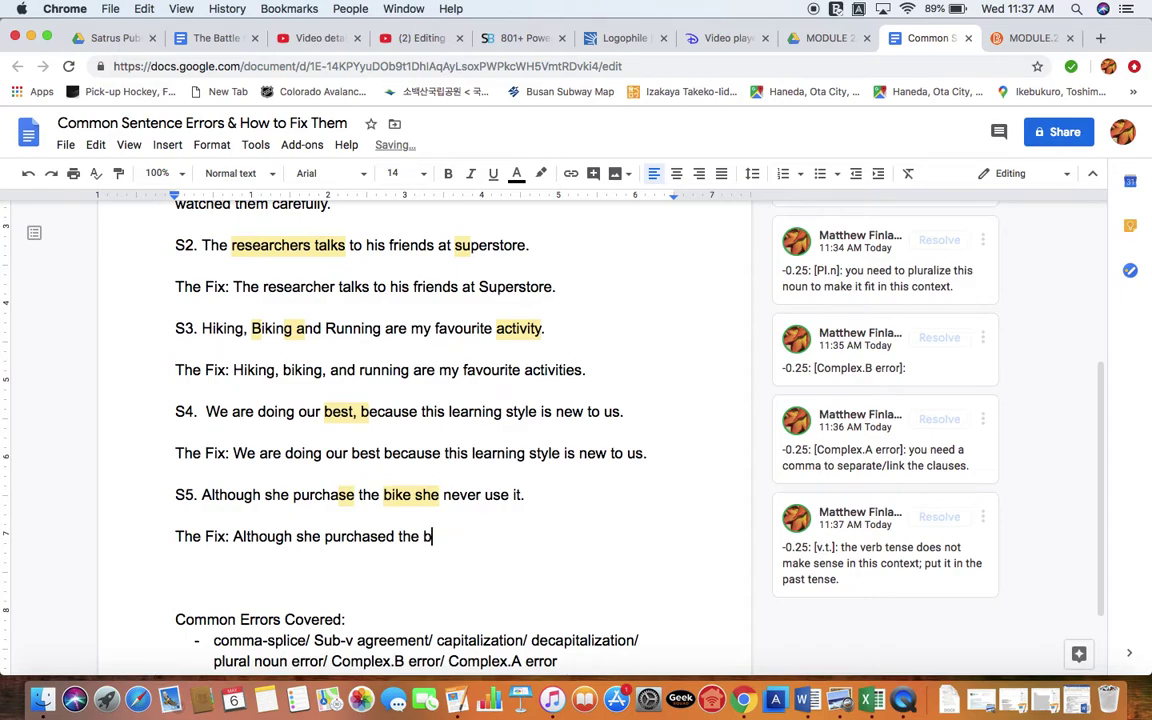
{"action": "type", "text": "ike, she never "}
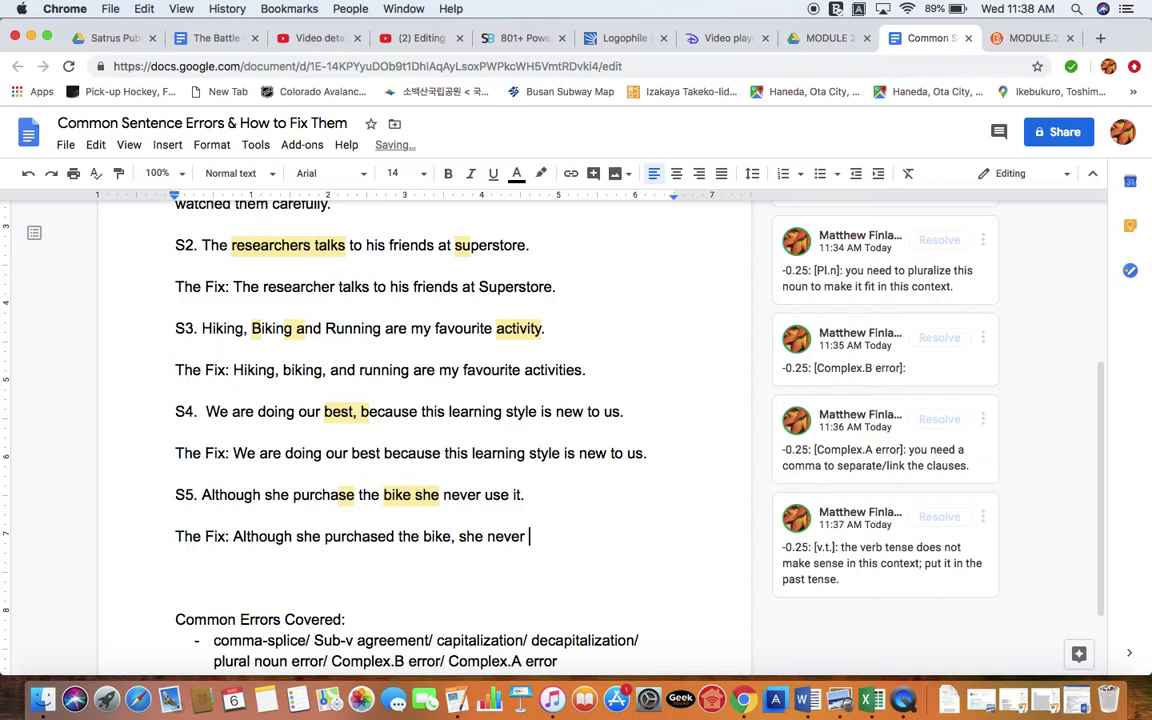
{"action": "type", "text": "uses it."}
Check the new fix by selecting 'she never uses', 'purchased' and 'she' in turn.
{"action": "left_click", "coordinate": [559, 537]}
{"action": "left_click_drag", "start_coordinate": [559, 537], "coordinate": [461, 537]}
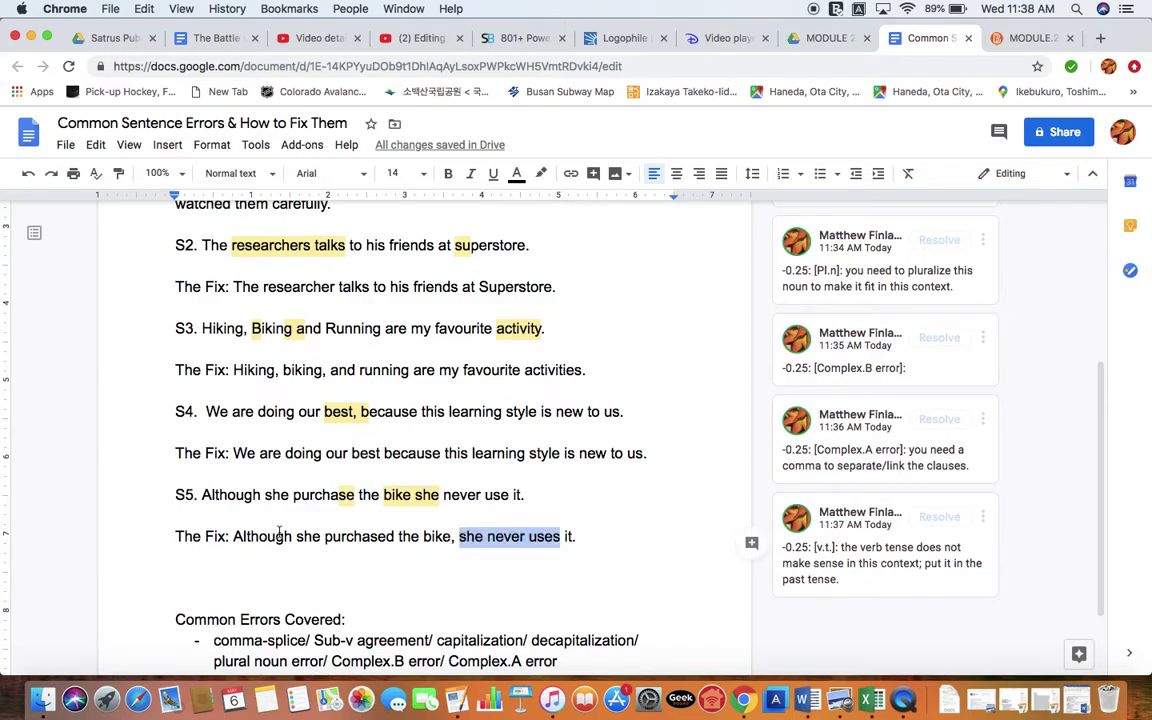
{"action": "double_click", "coordinate": [346, 538]}
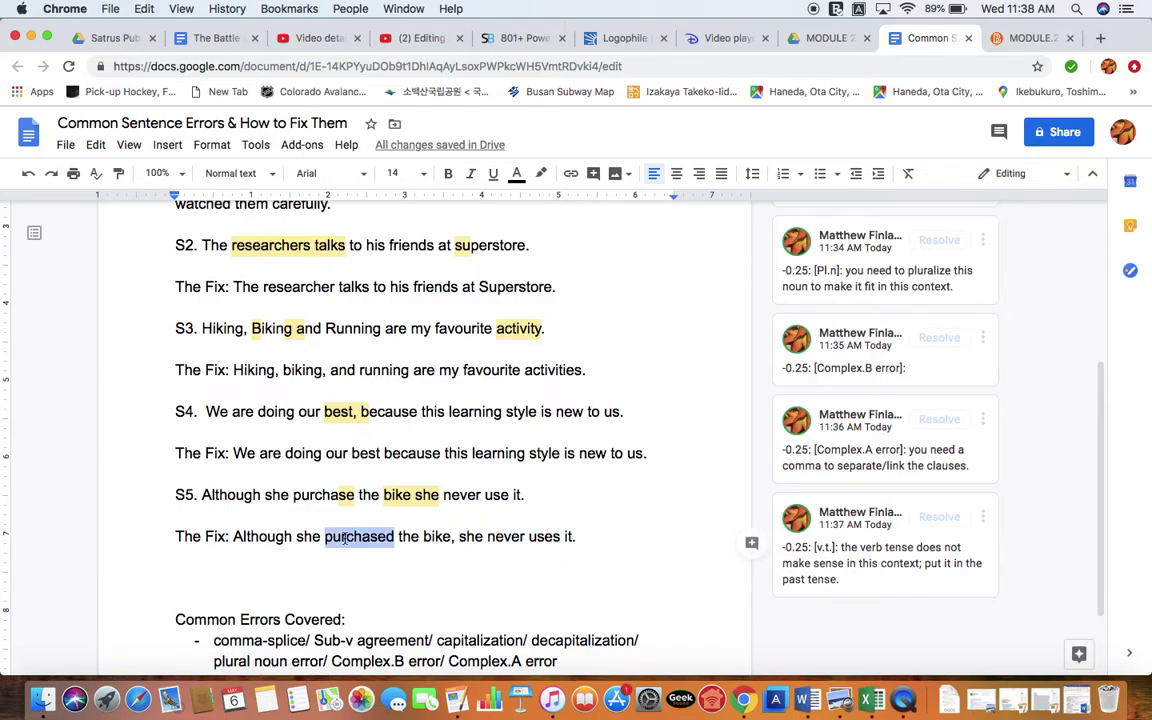
{"action": "left_click", "coordinate": [455, 537]}
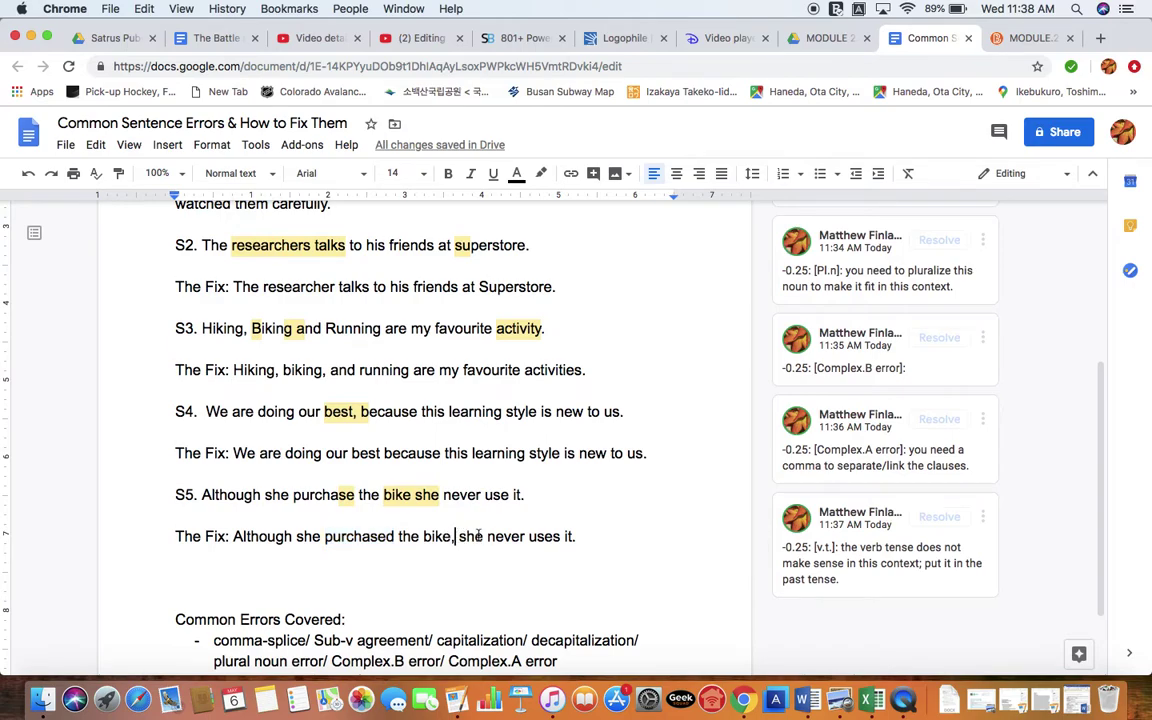
{"action": "double_click", "coordinate": [471, 536]}
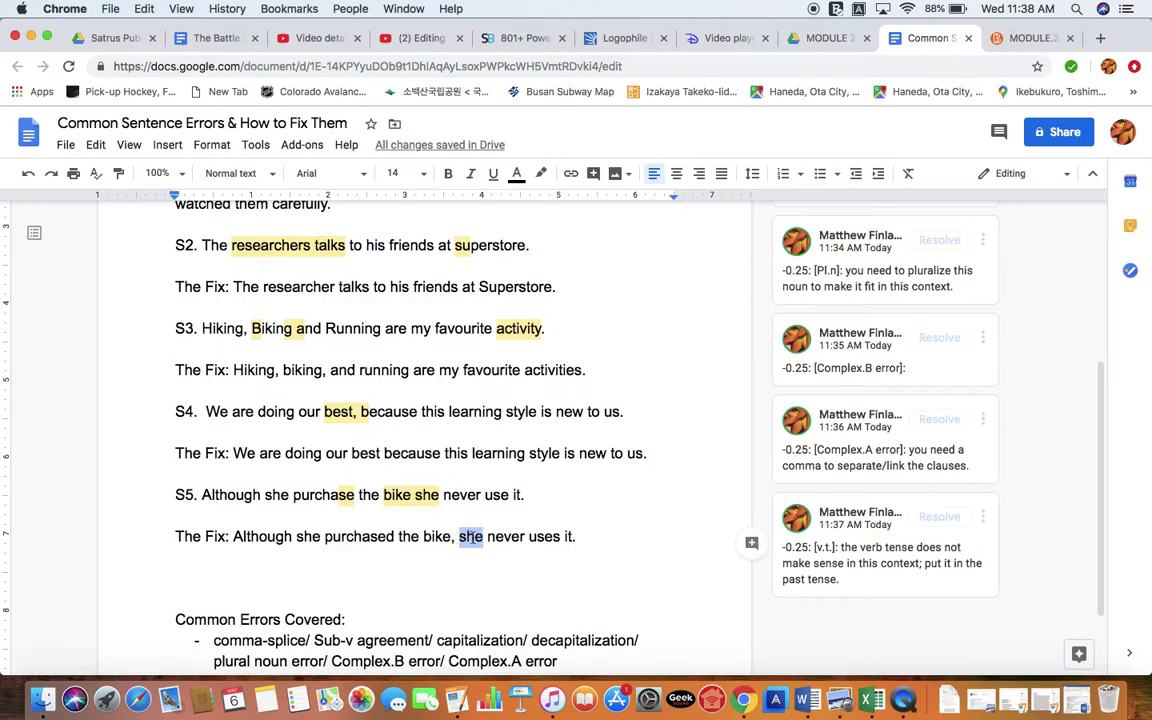
Append '/ verb tense.' after Complex.A error in the Common Errors Covered list.
{"action": "scroll", "coordinate": [480, 575], "scroll_direction": "down", "scroll_amount": 1}
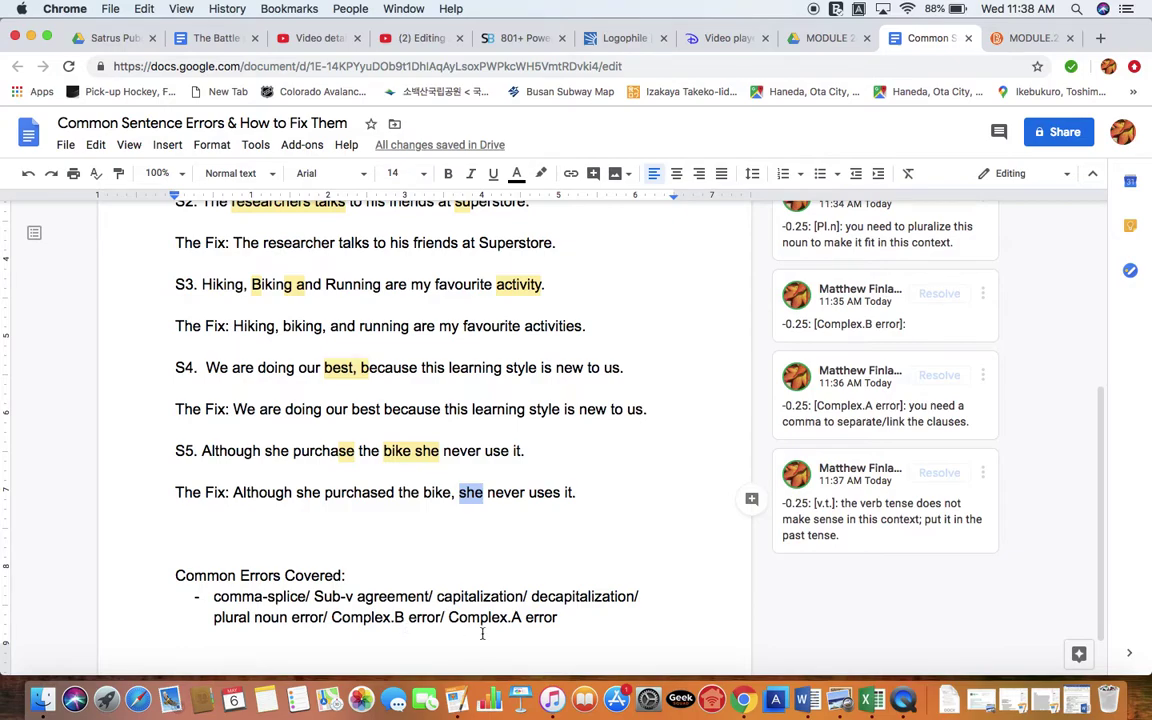
{"action": "left_click", "coordinate": [572, 612]}
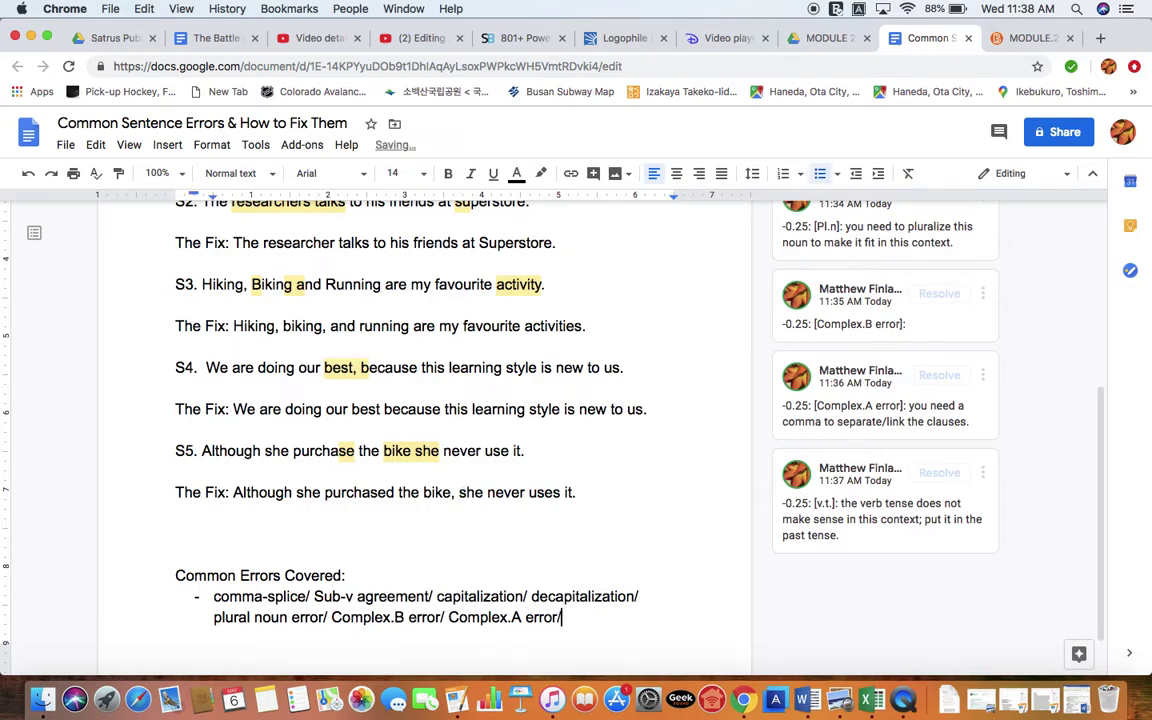
{"action": "type", "text": "/ verb tense."}
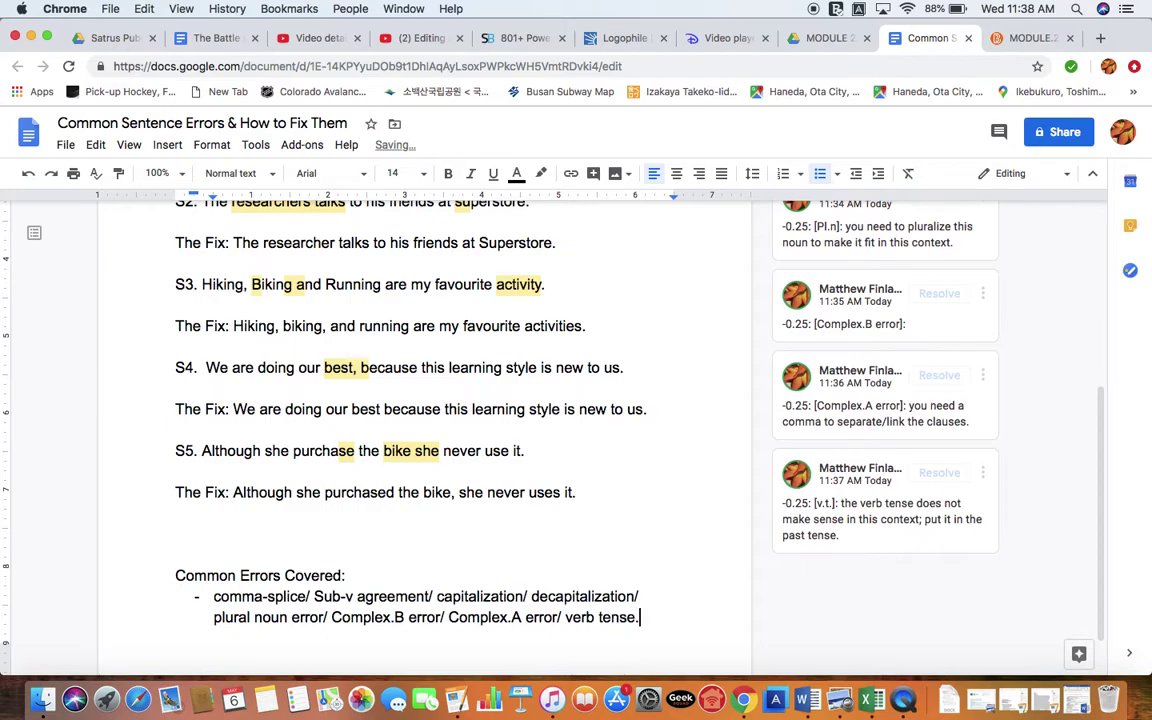